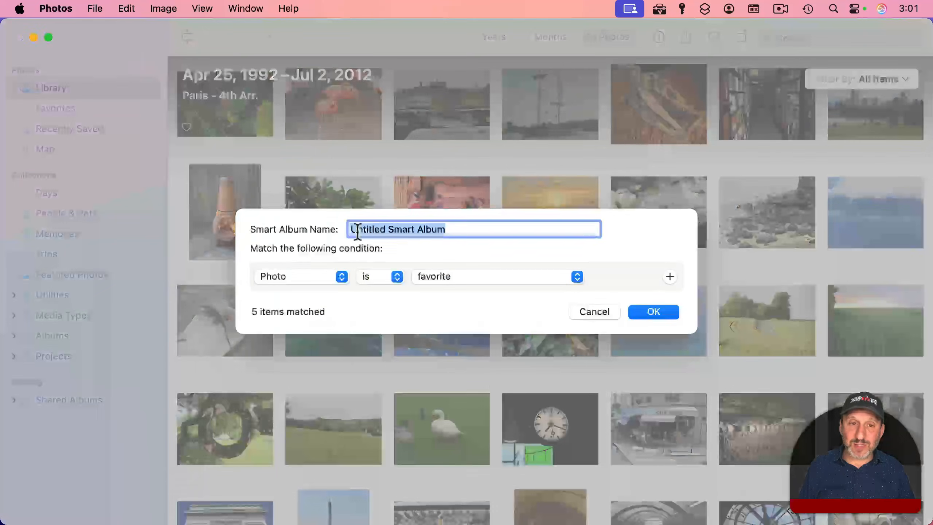
Check the smart album condition types, and browse the Videos, Live Photos, Panoramas, Bursts and RAW media types
left_click(296, 276)
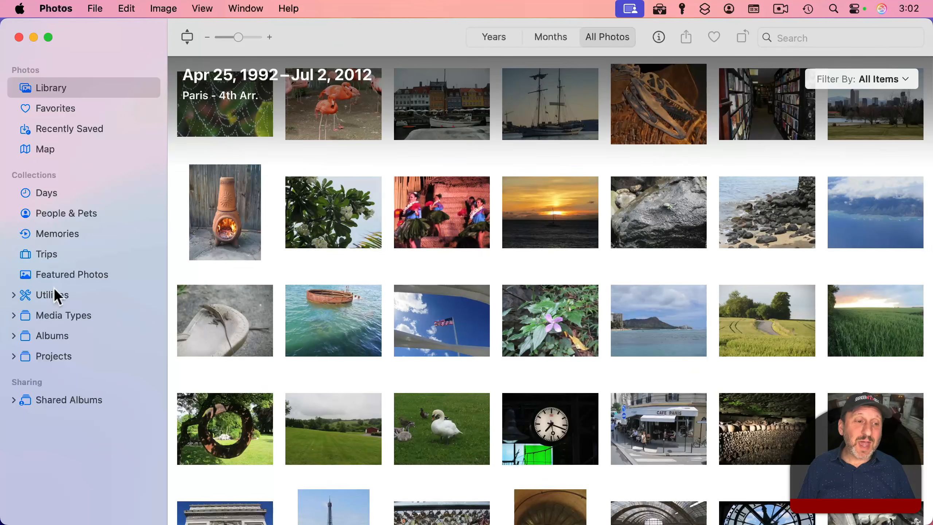
left_click(13, 315)
left_click(68, 337)
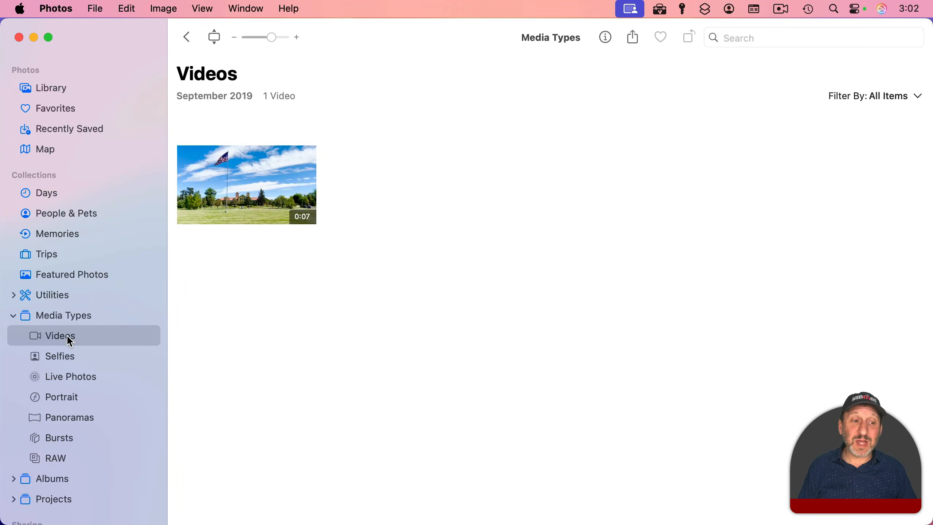
left_click(62, 376)
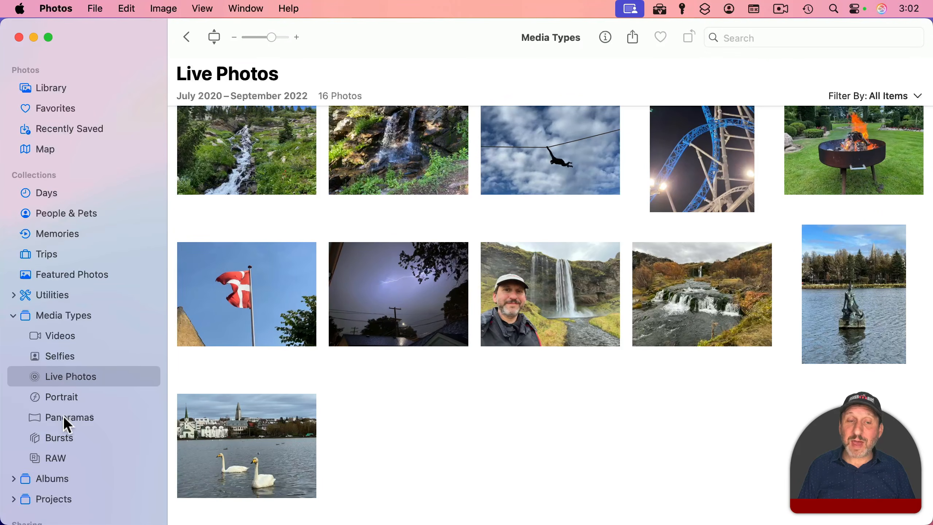
left_click(65, 420)
left_click(58, 440)
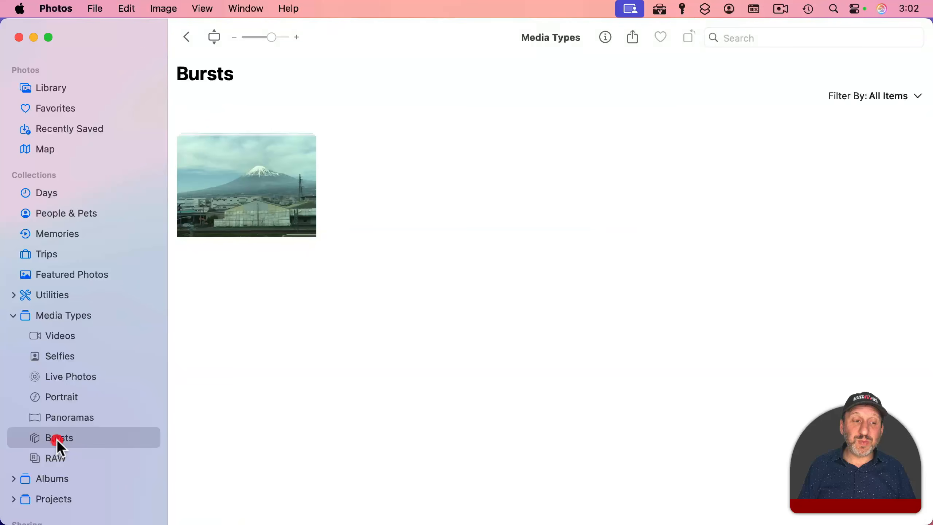
left_click(56, 460)
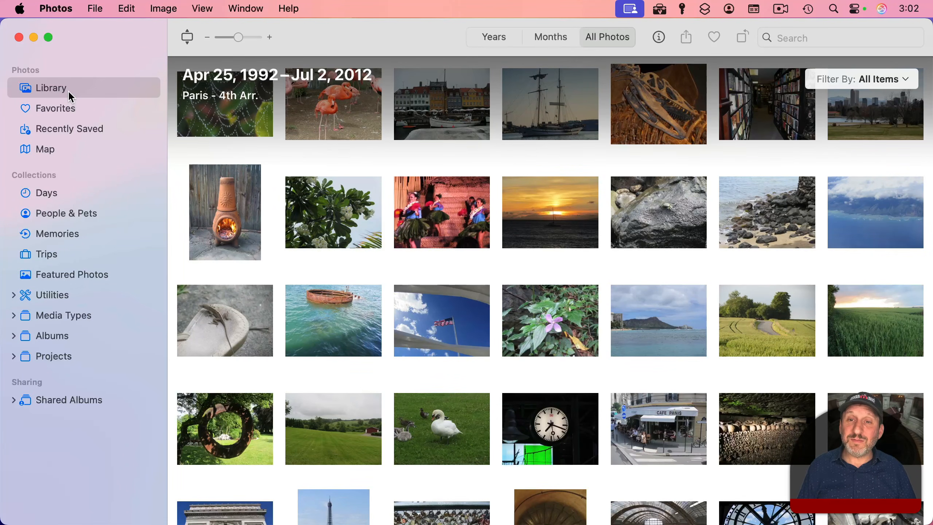
Show the Info details for several library photos, including the sunset and dinosaur pictures, to examine their file sizes
left_click(330, 200)
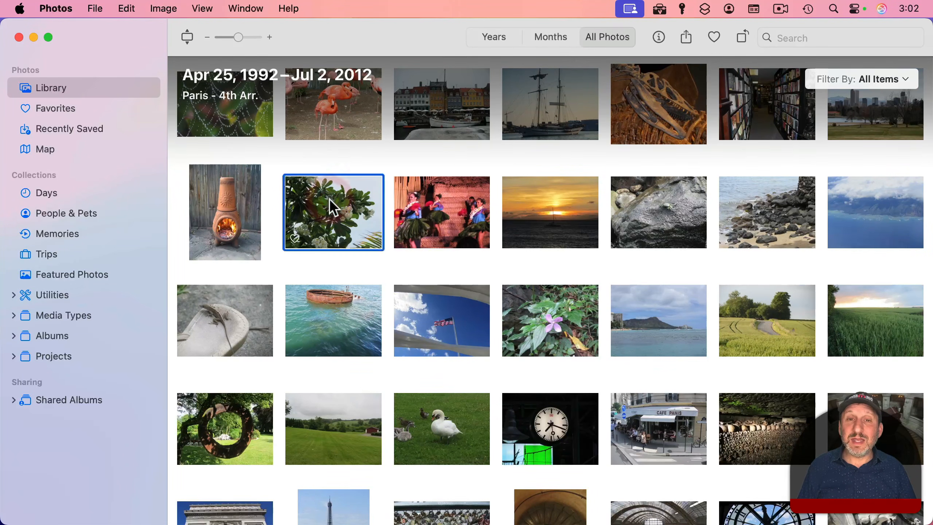
left_click(659, 36)
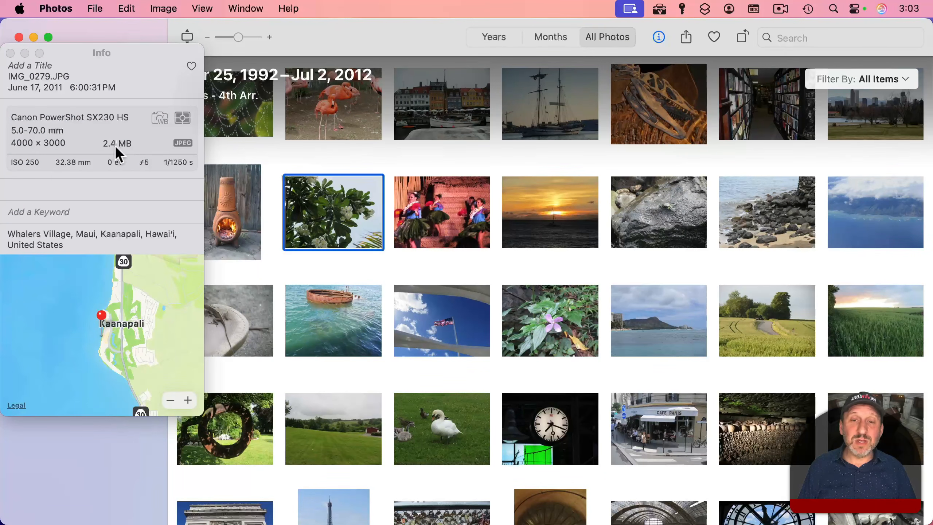
left_click(546, 210)
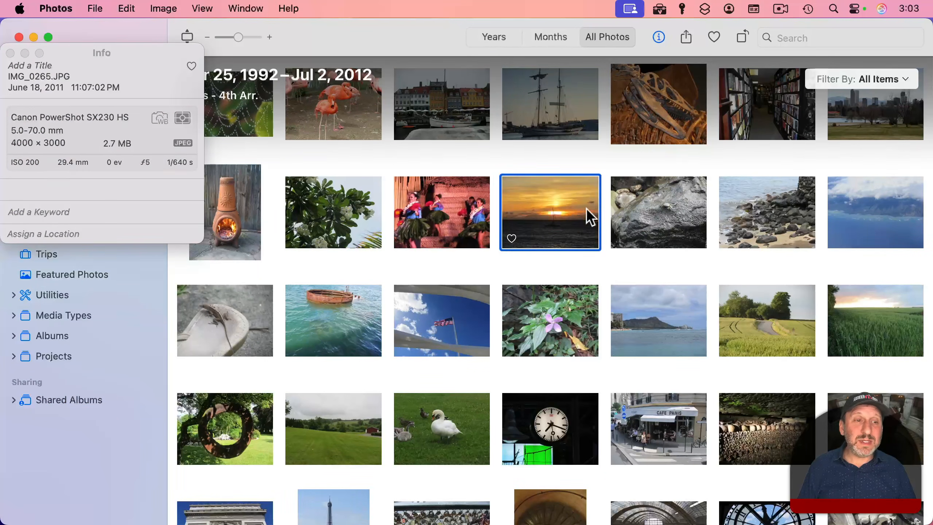
left_click(644, 205)
left_click(643, 124)
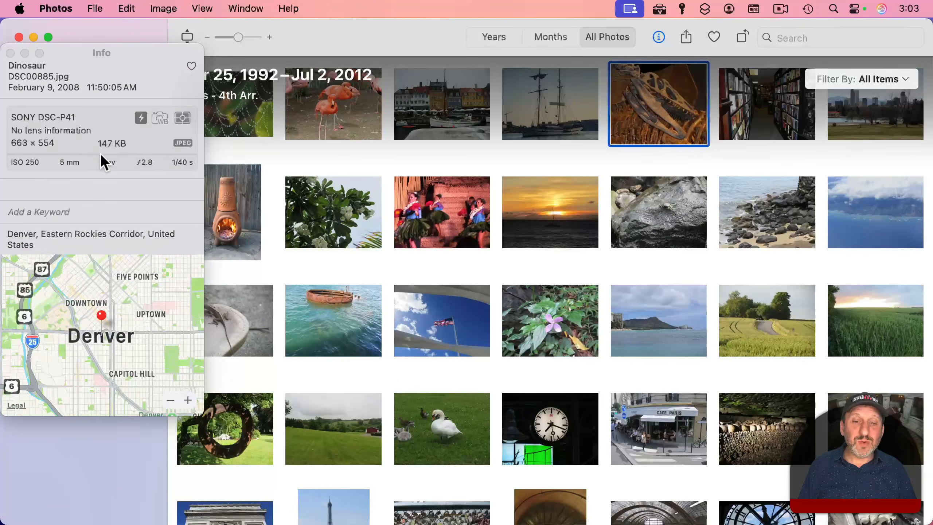
left_click(356, 96)
left_click(401, 401)
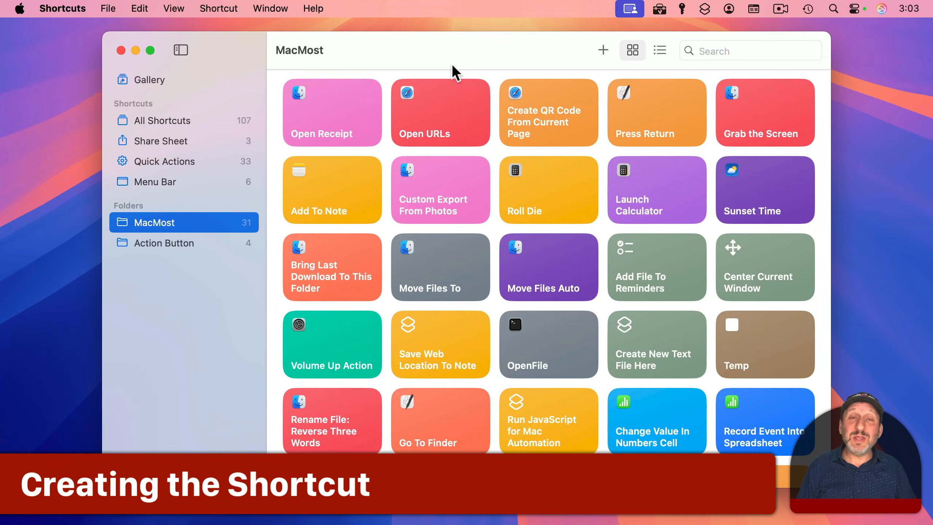
Create a new shortcut in the MacMost folder of Shortcuts and title it "Find Largest Photos Items"
left_click(603, 49)
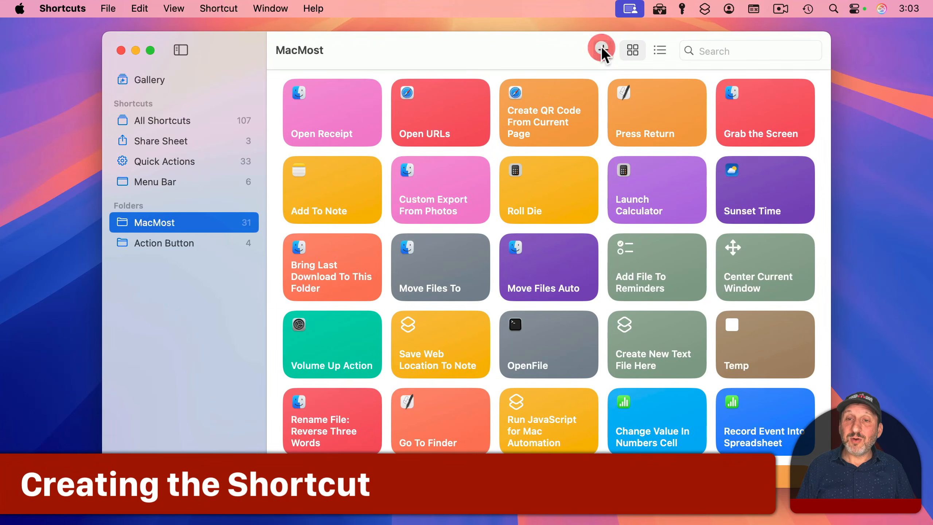
left_click(146, 39)
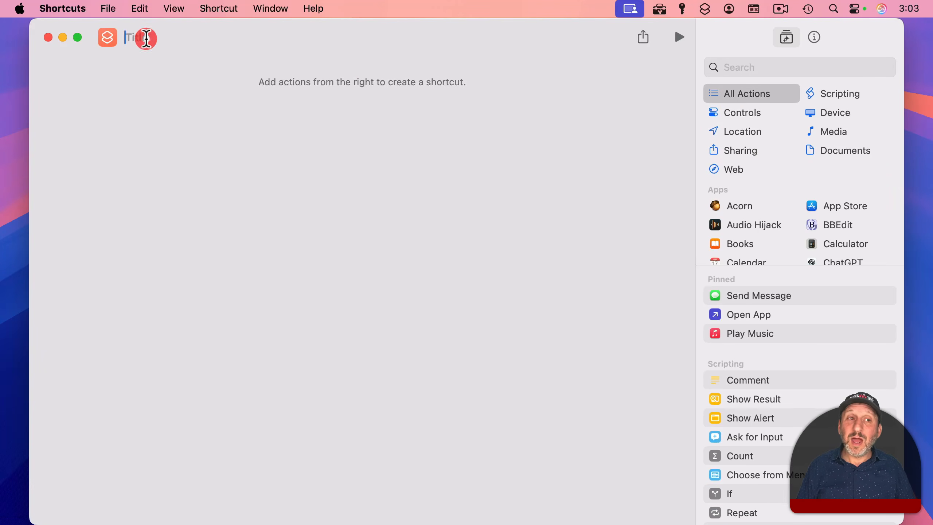
type("Fi")
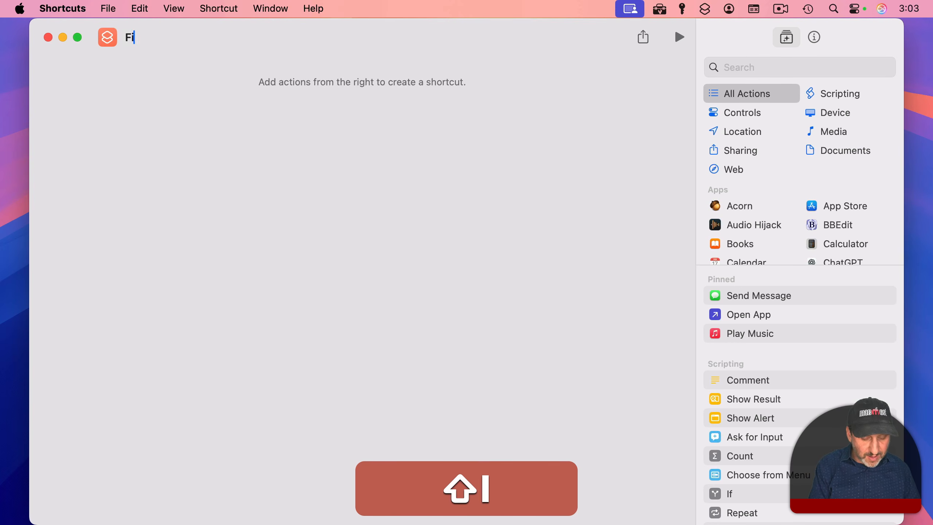
type("nd Largest ")
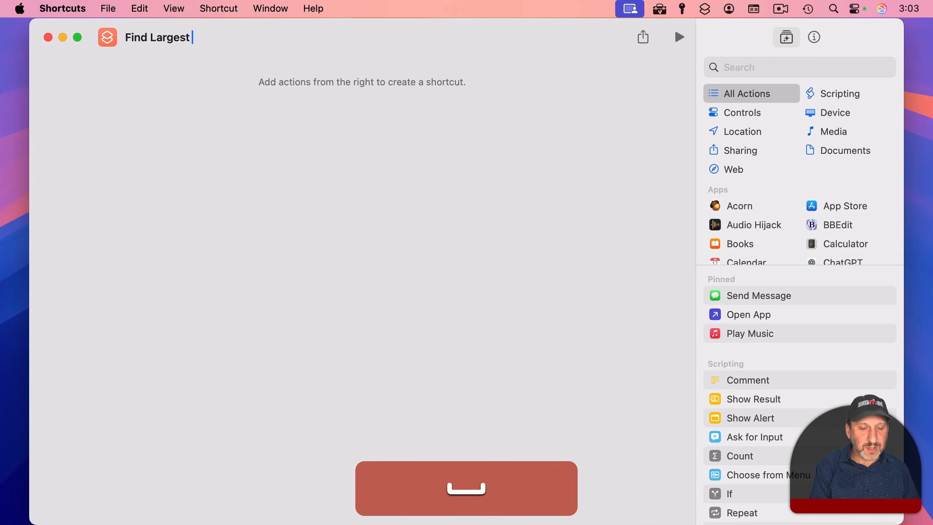
type("Photos Items")
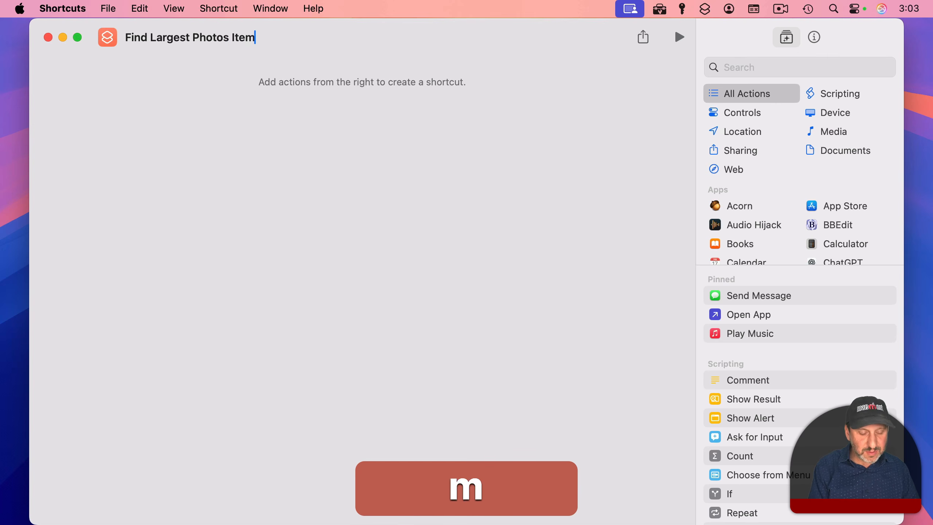
Search the actions for "photos" and add the Find Photos action to the shortcut
left_click(758, 66)
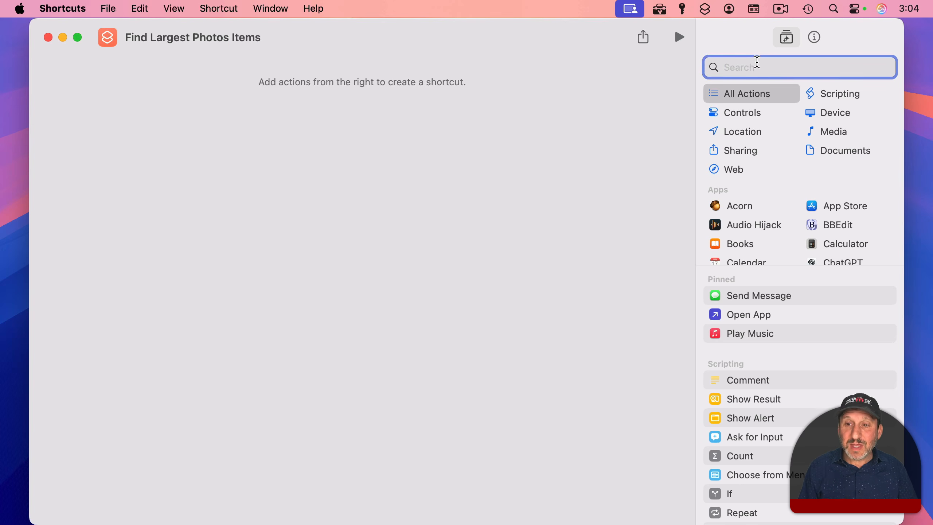
type("photos")
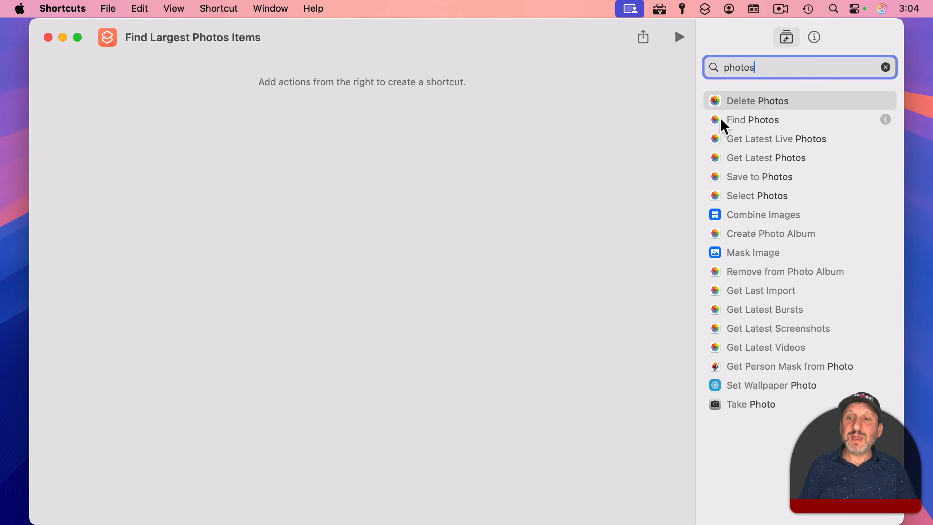
double_click(755, 117)
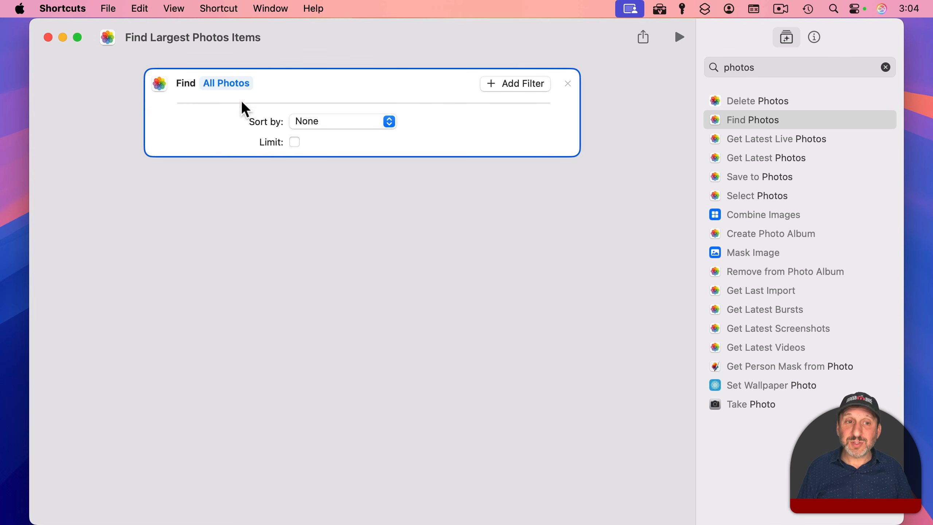
Search the actions for "filter" and add the Filter Files action below Find Photos
left_click(754, 66)
double_click(753, 66)
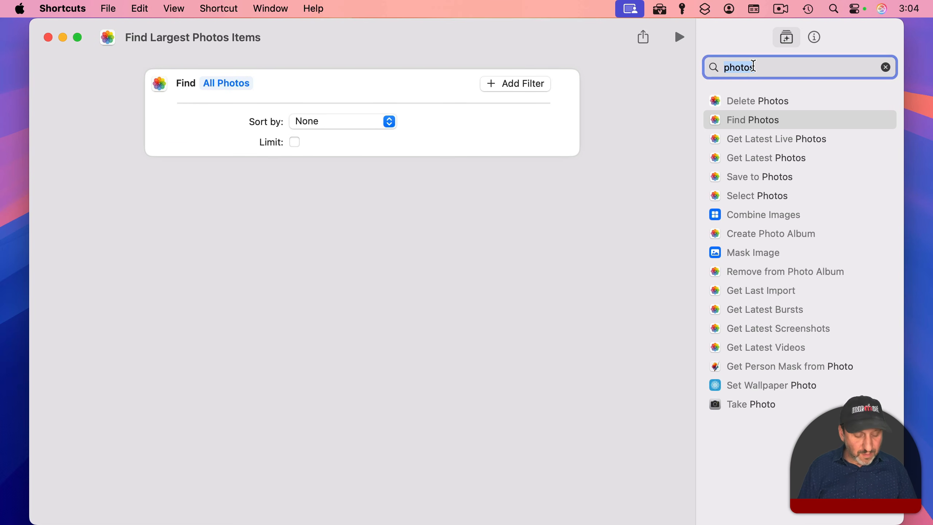
type("filter")
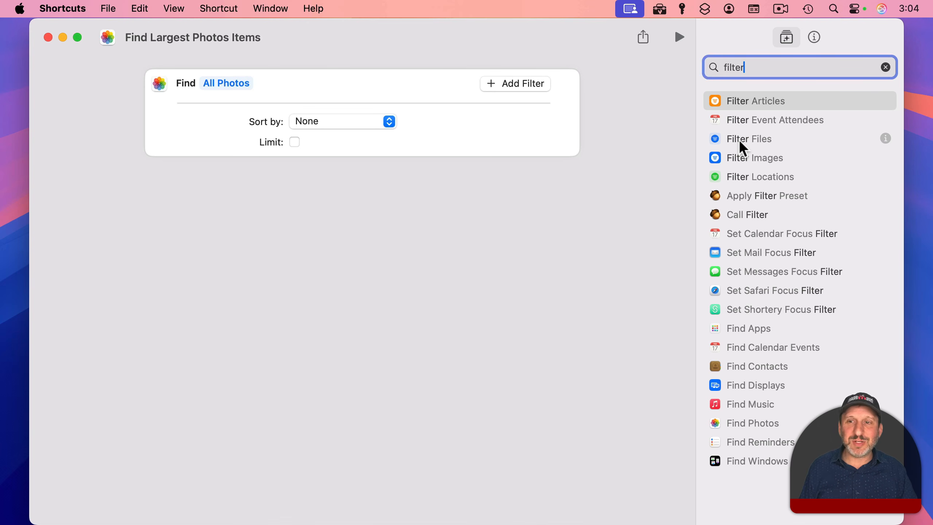
double_click(758, 138)
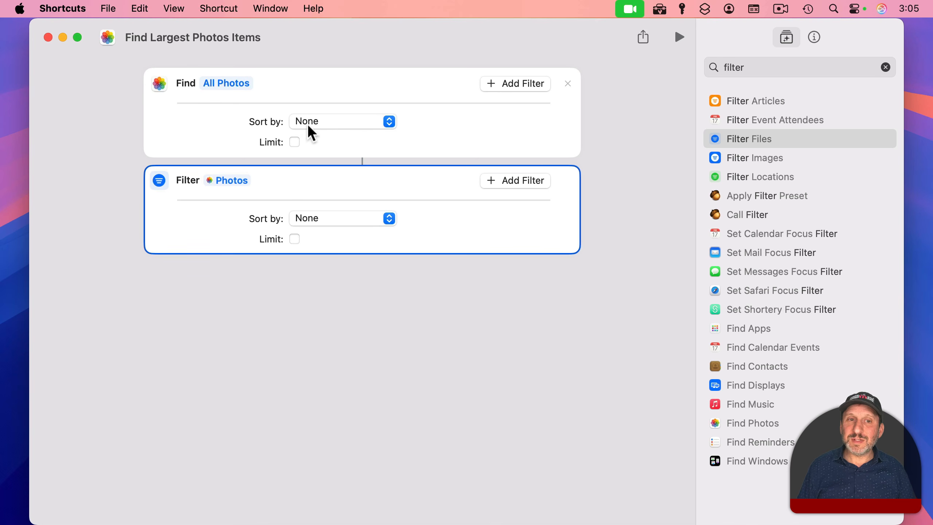
Check the sort options of the Find Photos action, and sort the Filter Files action by File Size, Biggest First
left_click(333, 121)
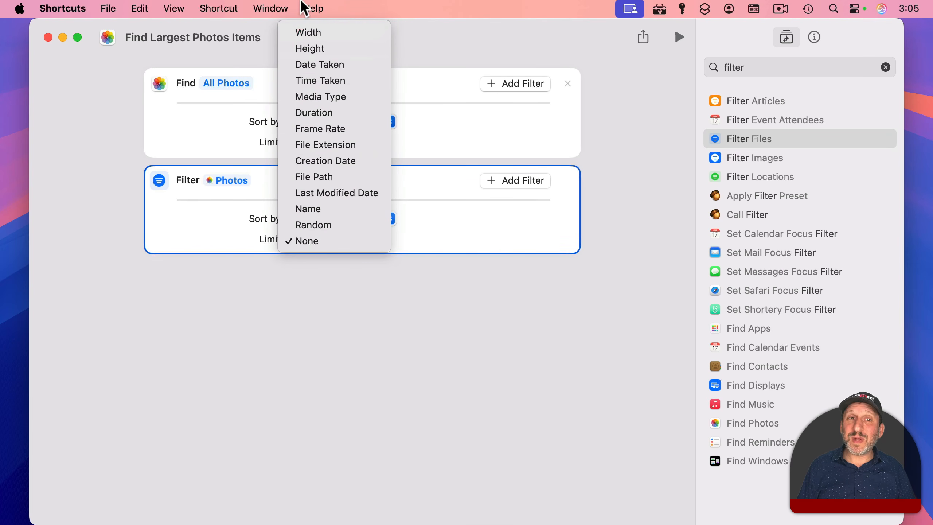
key("Escape")
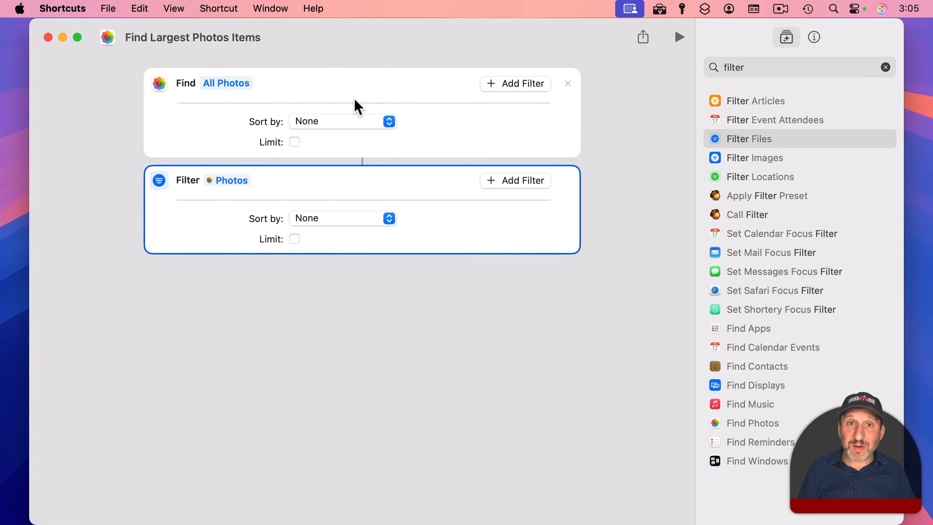
left_click(320, 221)
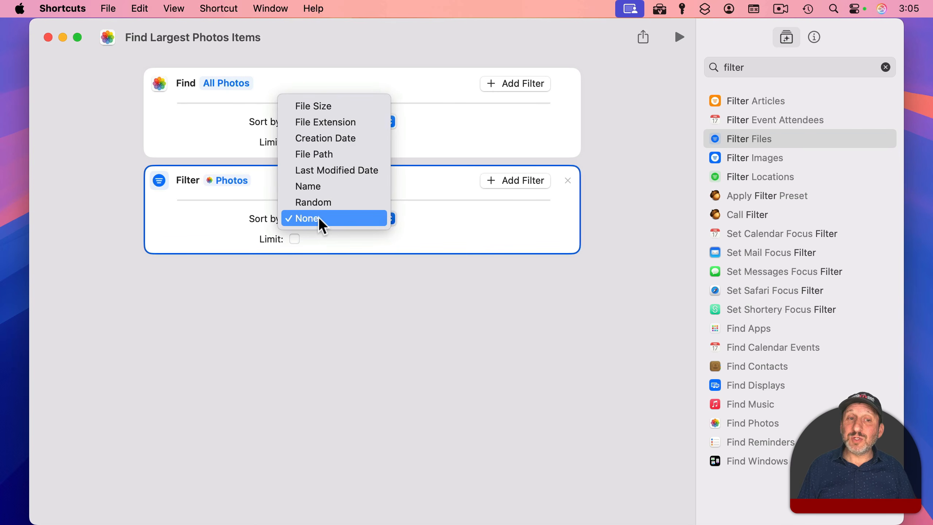
left_click(316, 106)
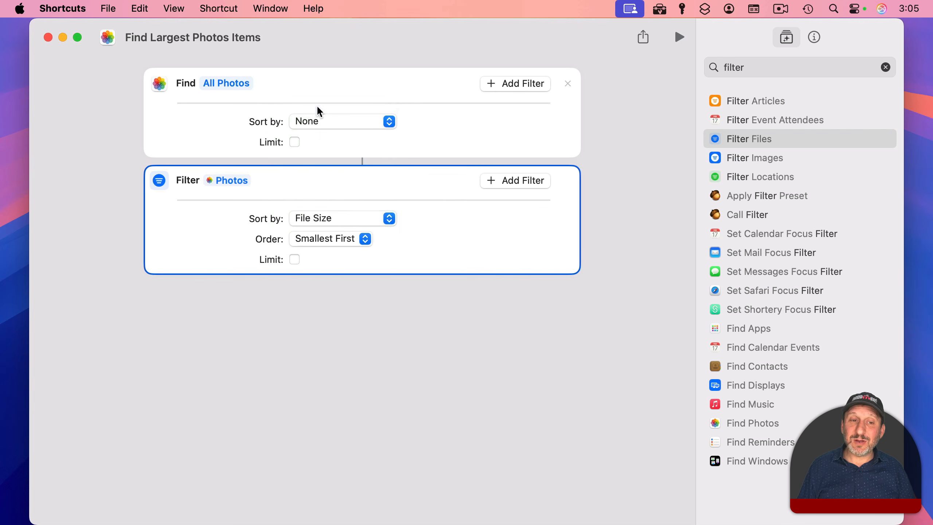
left_click(330, 239)
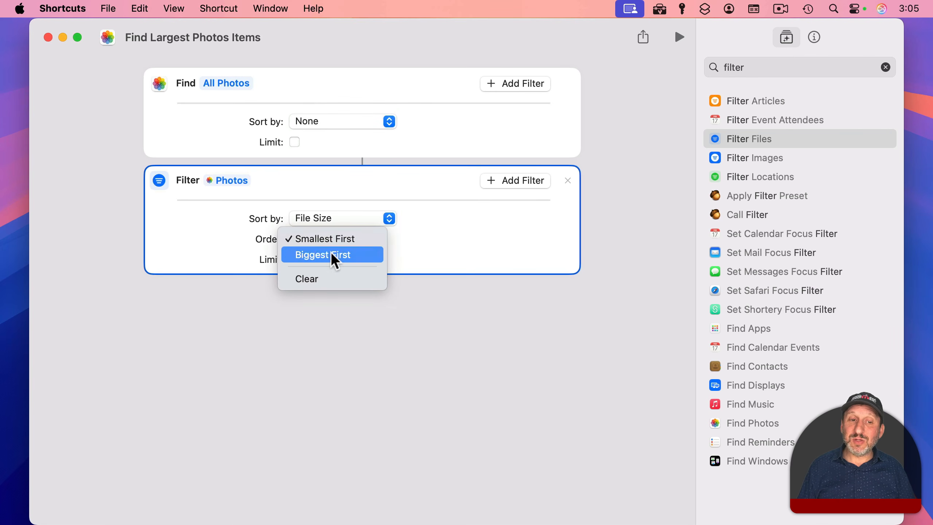
left_click(332, 254)
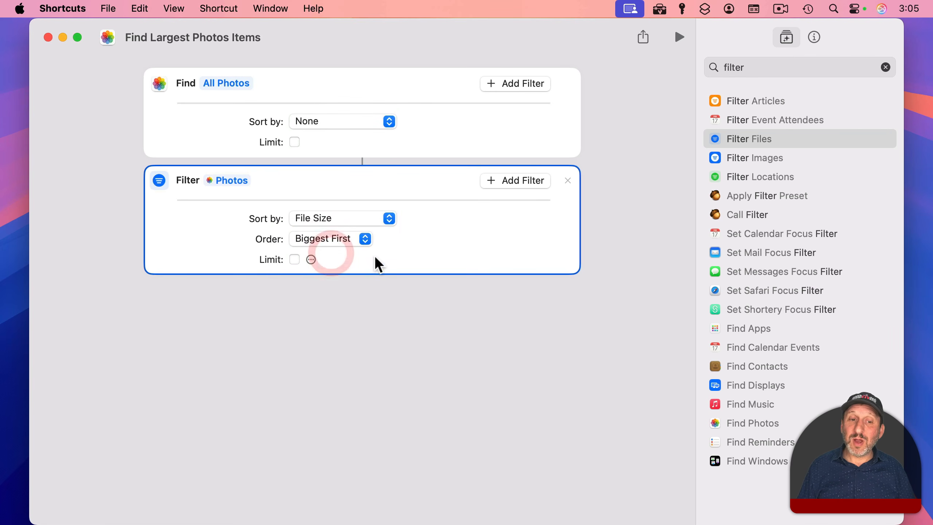
Limit the Filter Files action to 25 items
left_click(294, 258)
left_click(313, 279)
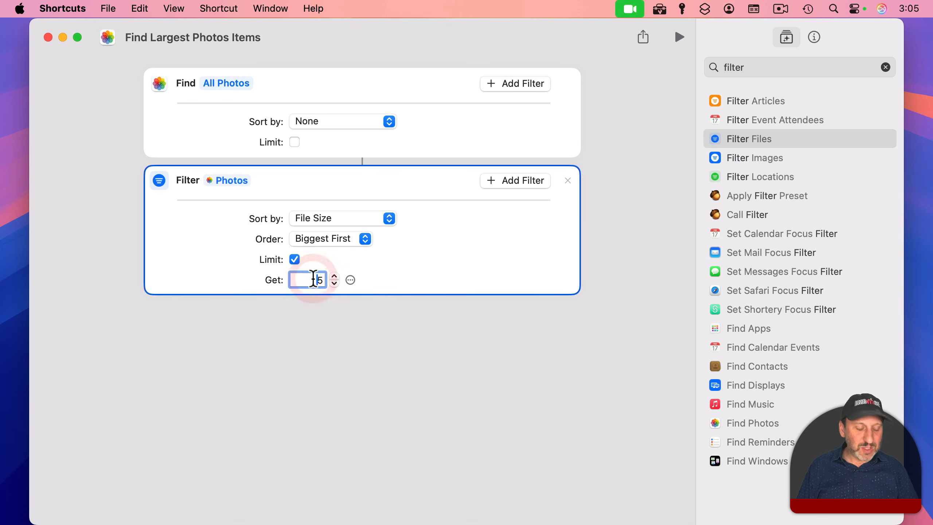
type("2")
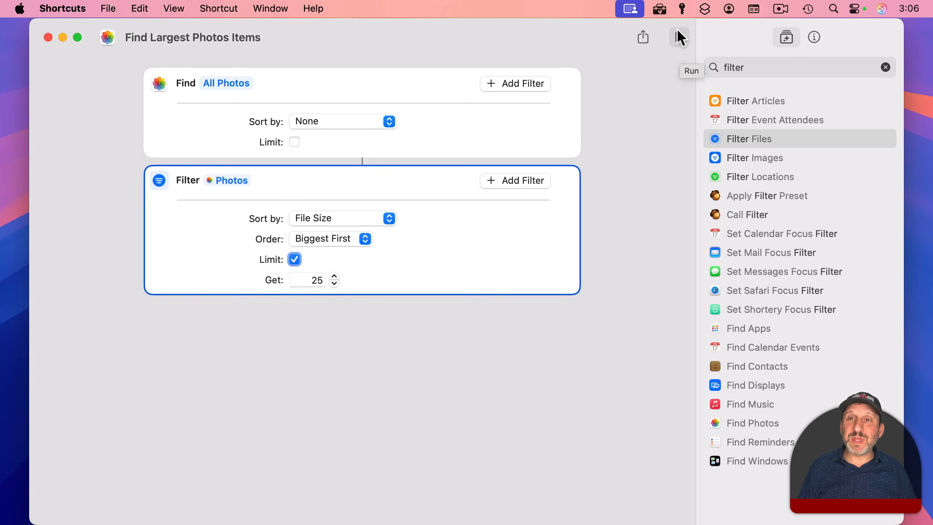
Run the shortcut and view its results as a list
left_click(678, 32)
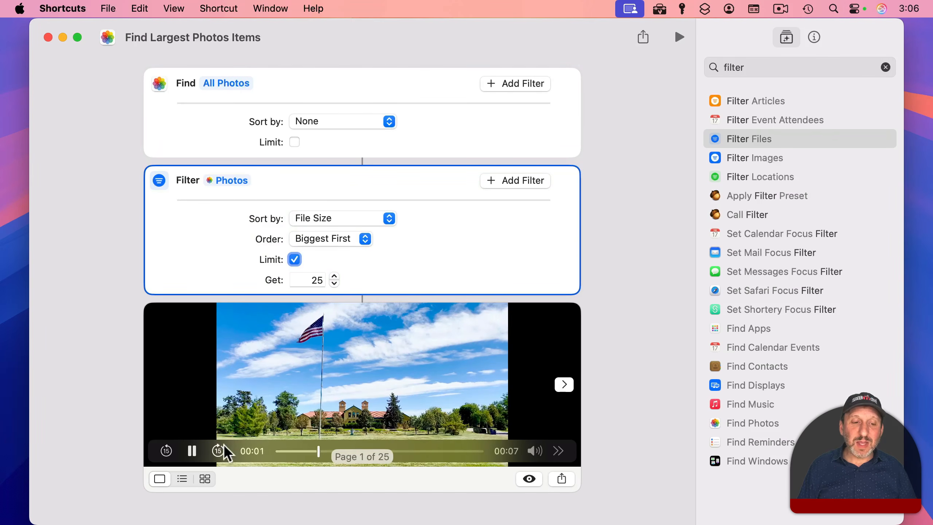
left_click(183, 478)
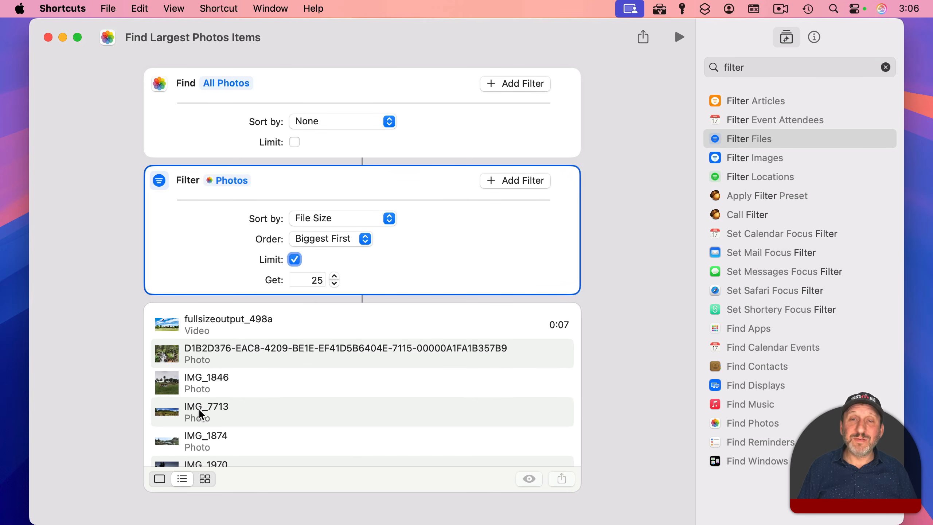
Search the actions for "album", add Create Photo Album after the filter, and name the album "Largest Items"
double_click(733, 65)
type("lbum")
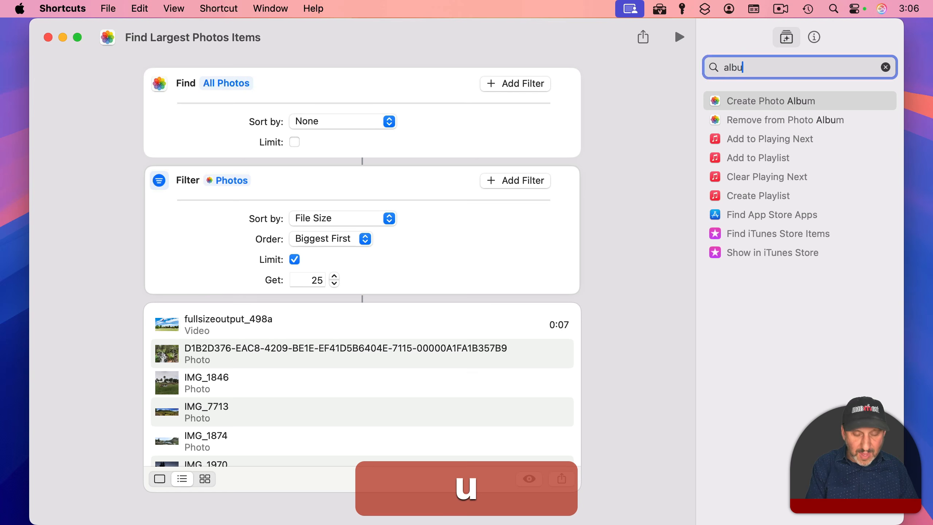
double_click(765, 100)
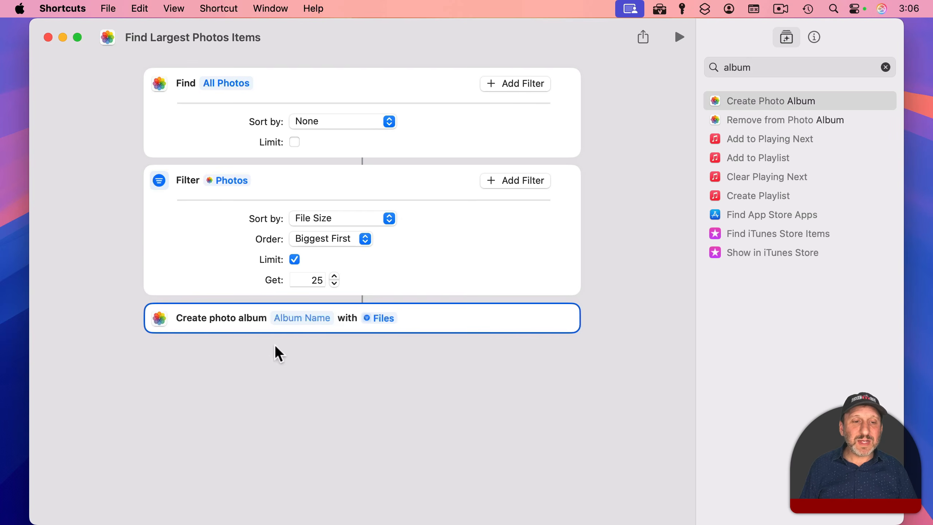
left_click(288, 320)
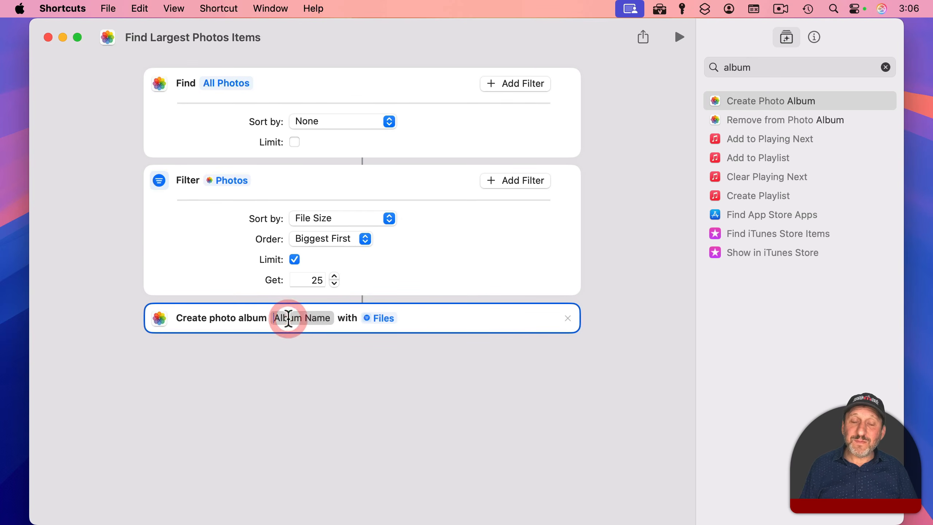
type("Largest Items")
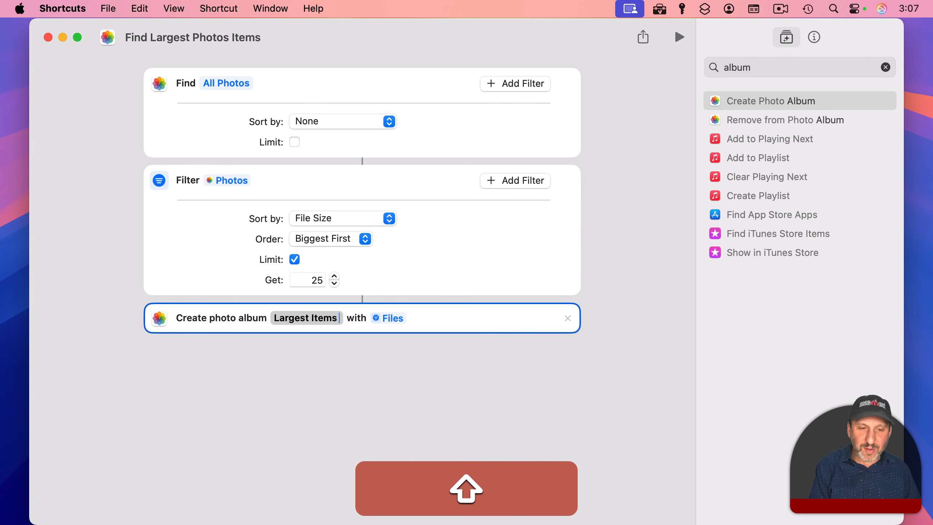
Add an opening parenthesis and the Current Date variable to the "Largest Items" album name, with the date format set to Short
type("(")
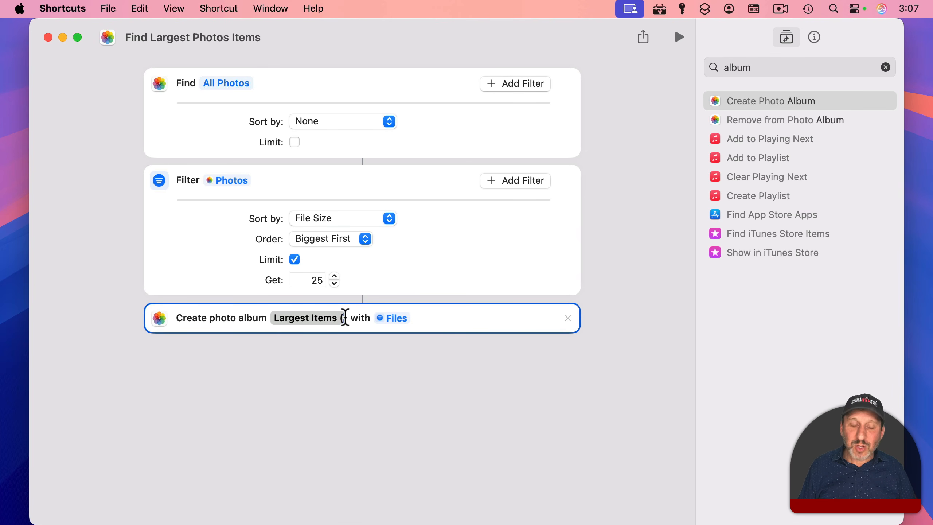
left_click(346, 316, "ctrl")
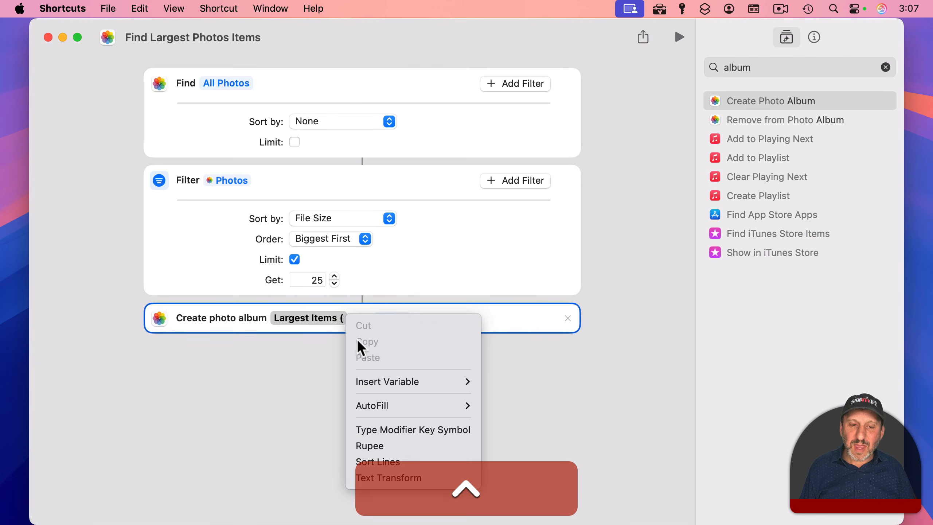
mouse_move(378, 381)
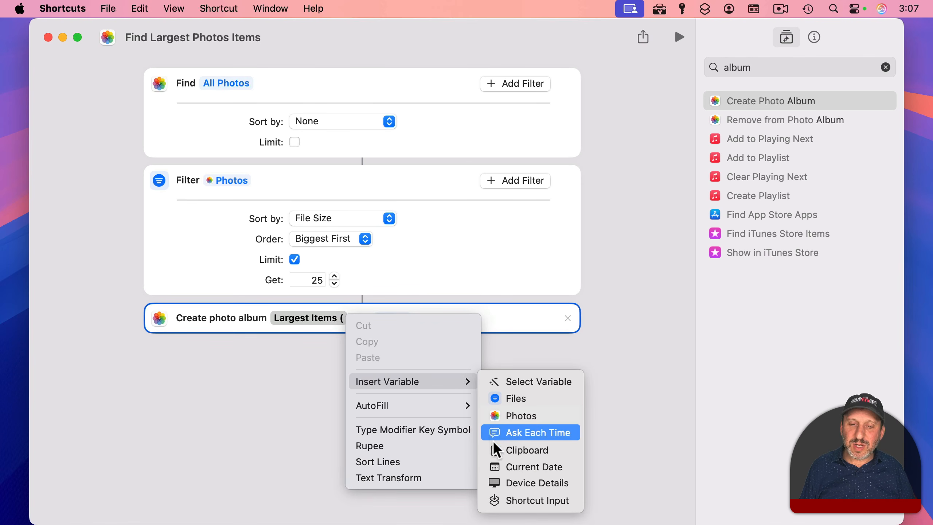
left_click(504, 466)
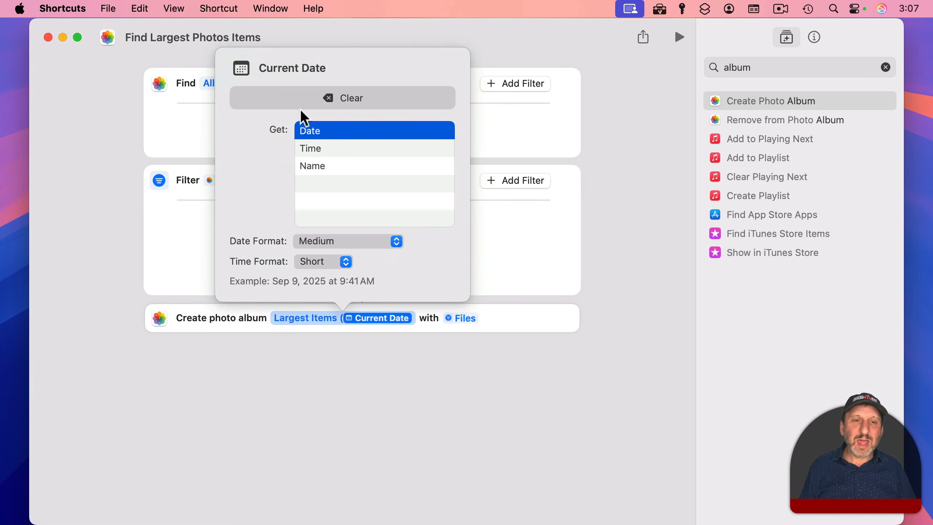
left_click(312, 241)
left_click(315, 225)
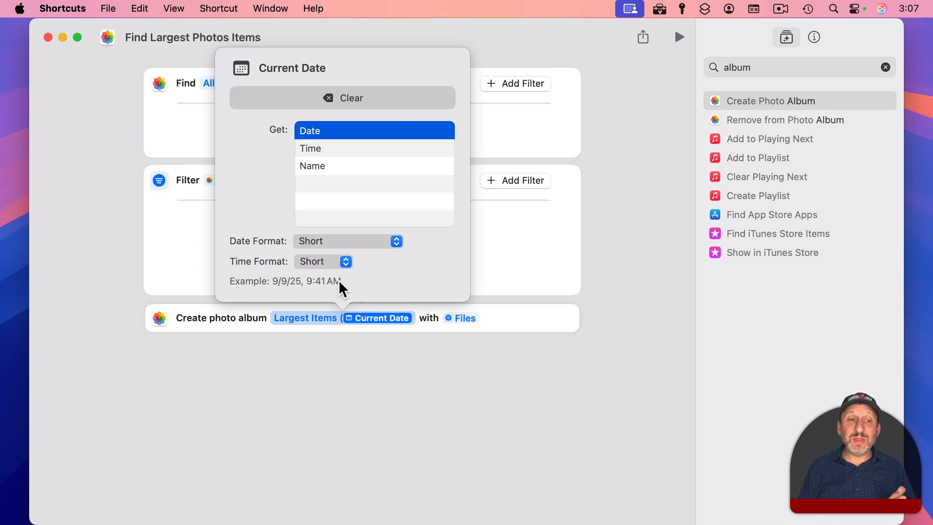
Add a closing parenthesis after the Current Date variable in the album name, and run the shortcut
left_click(300, 319)
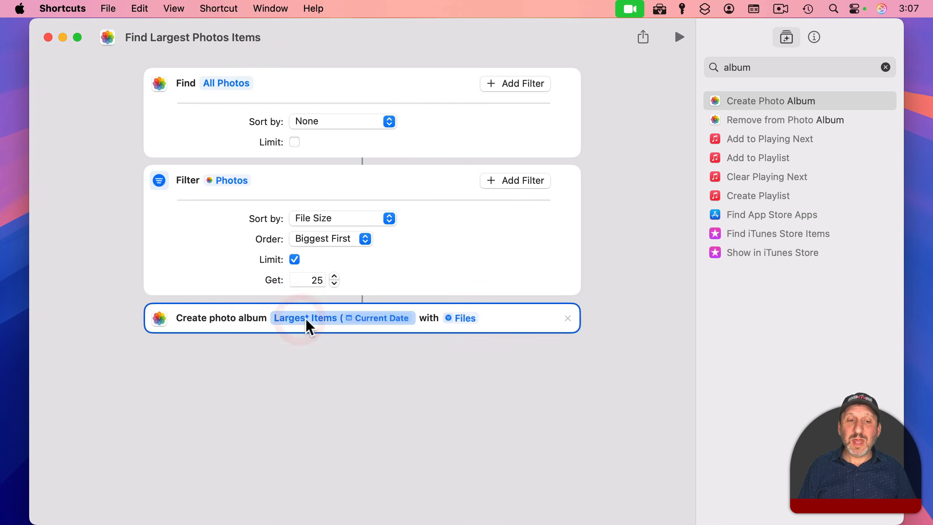
left_click(340, 318)
left_click(395, 318)
type(")")
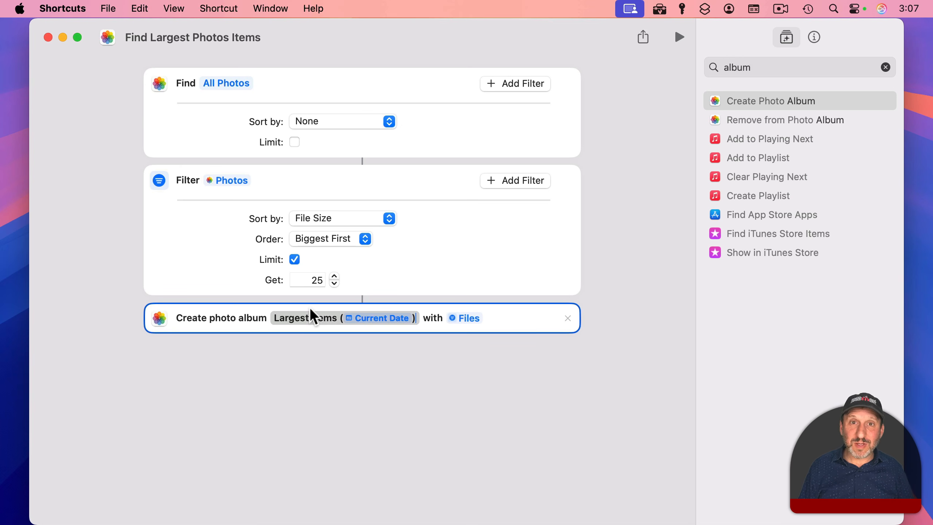
left_click(619, 90)
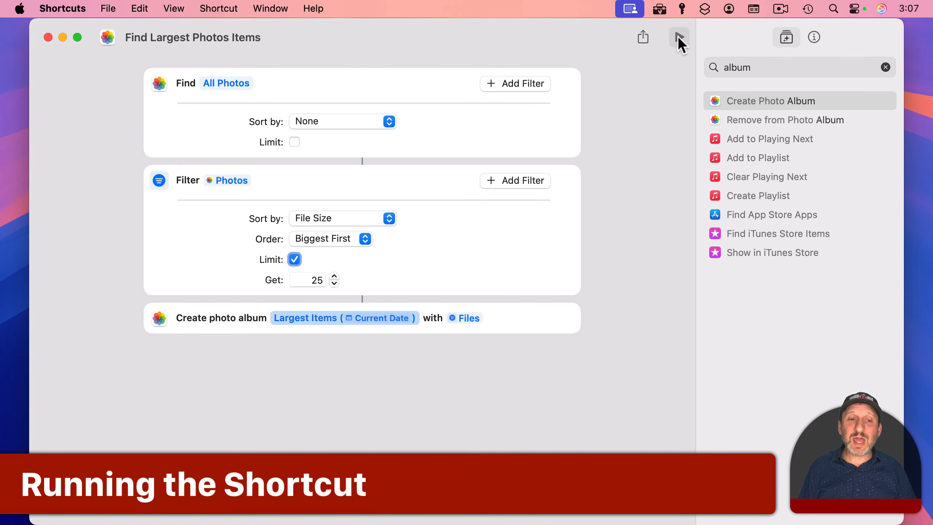
left_click(679, 38)
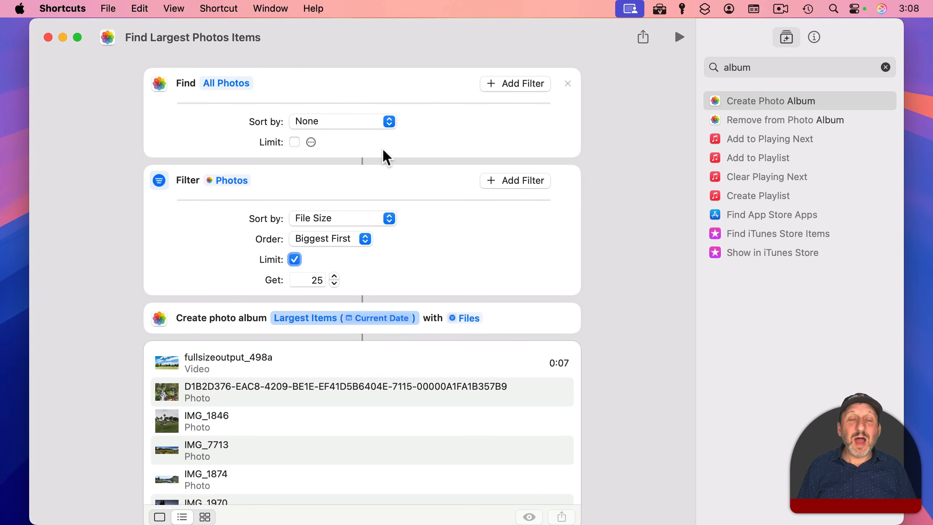
Switch to Photos and open the new Largest Items album in the Albums collection
key("super+h")
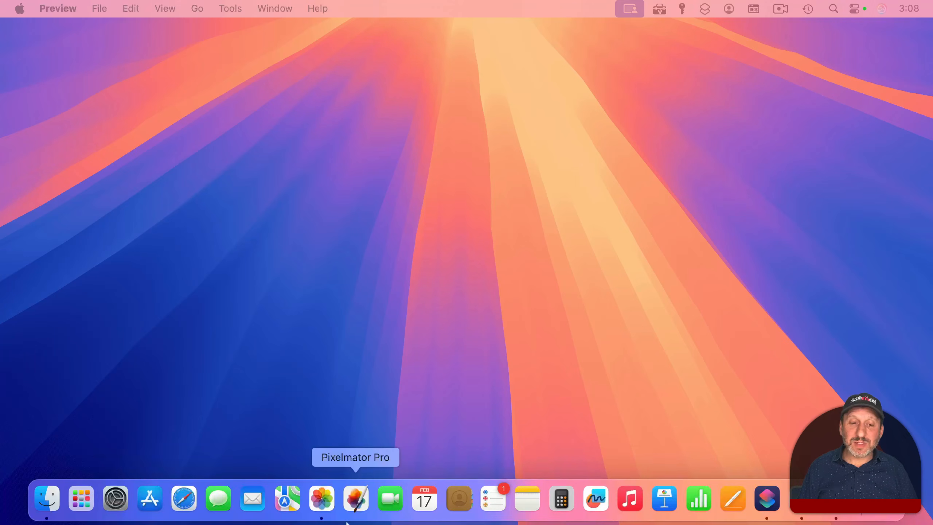
left_click(331, 510)
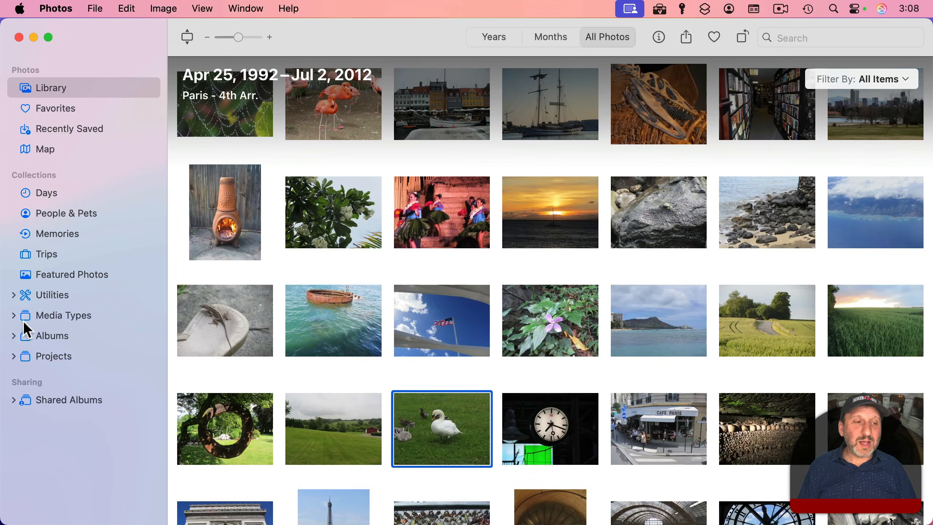
left_click(15, 336)
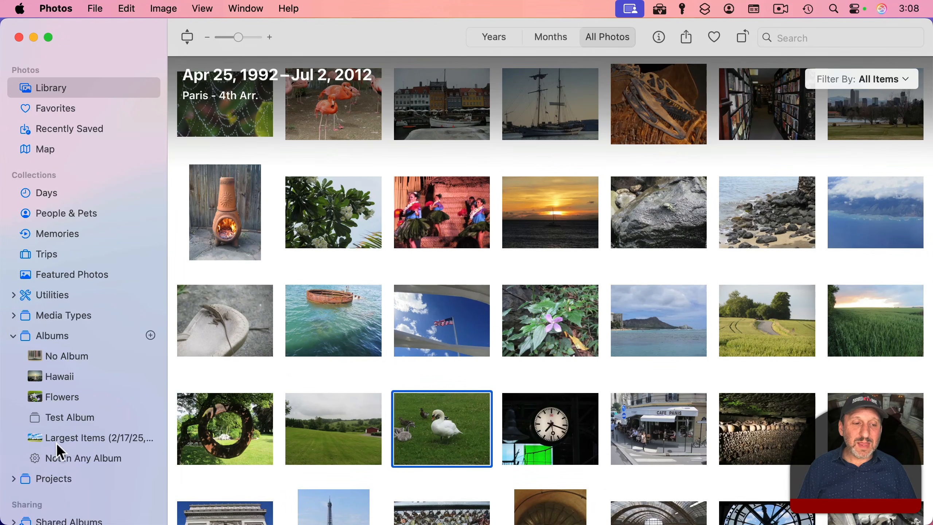
left_click(75, 438)
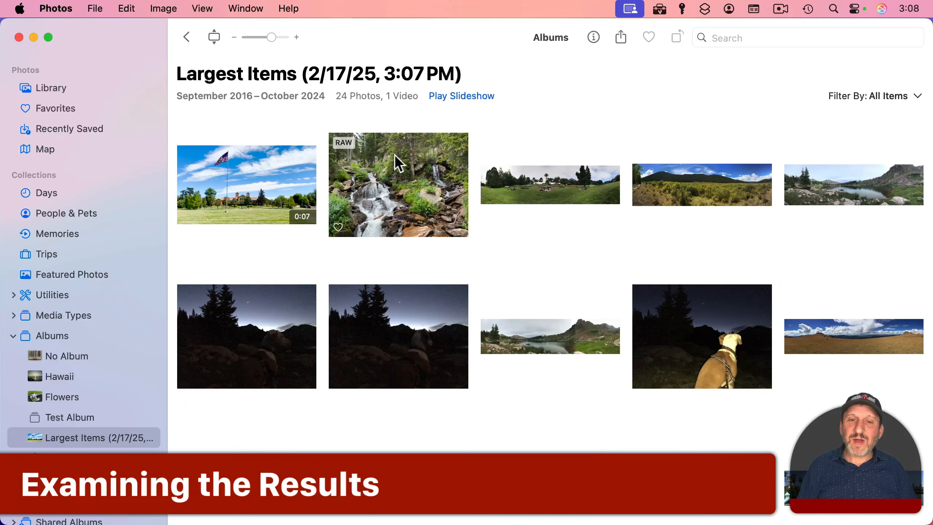
Check the file sizes of the first eleven items in the Largest Items album using their Info details
left_click(261, 173)
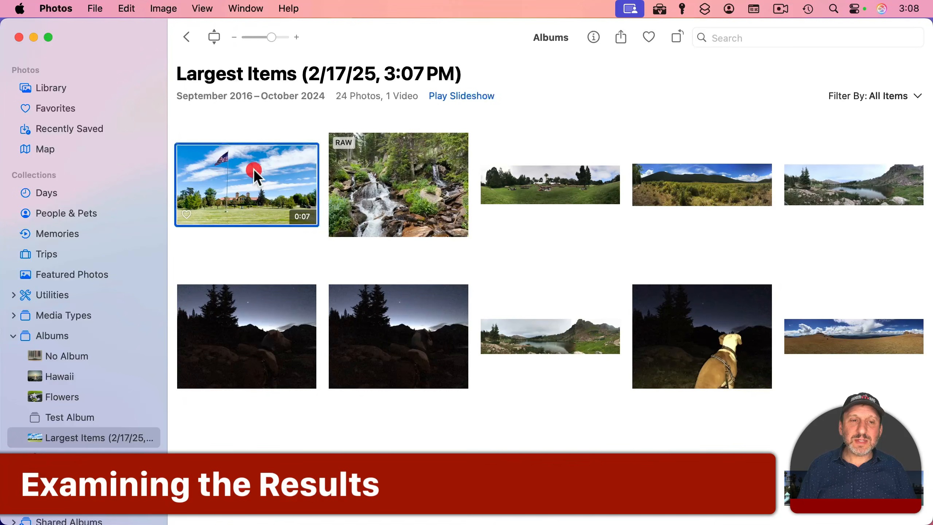
left_click(594, 37)
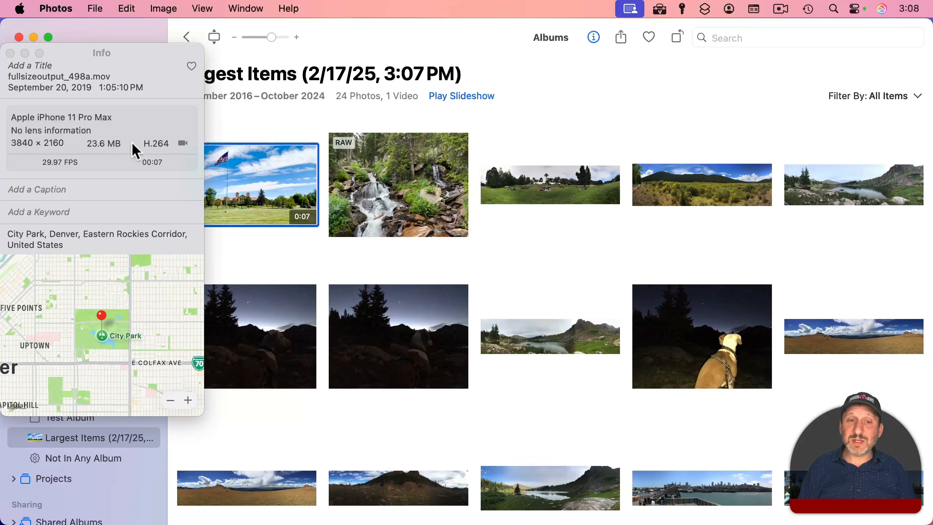
left_click(406, 166)
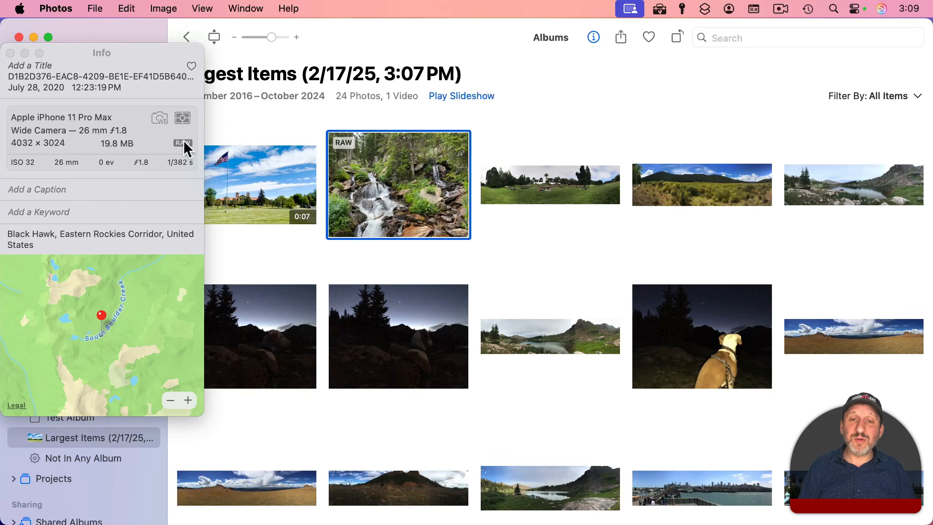
left_click(578, 178)
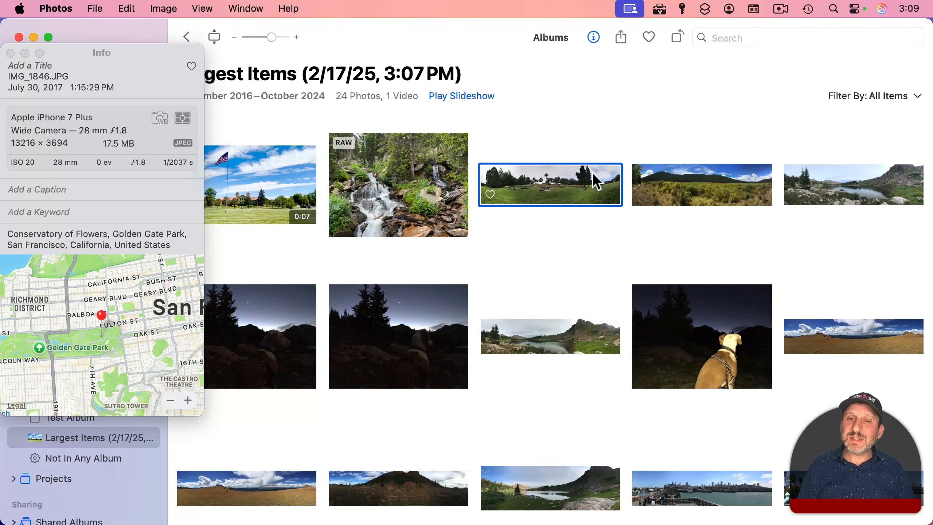
left_click(663, 184)
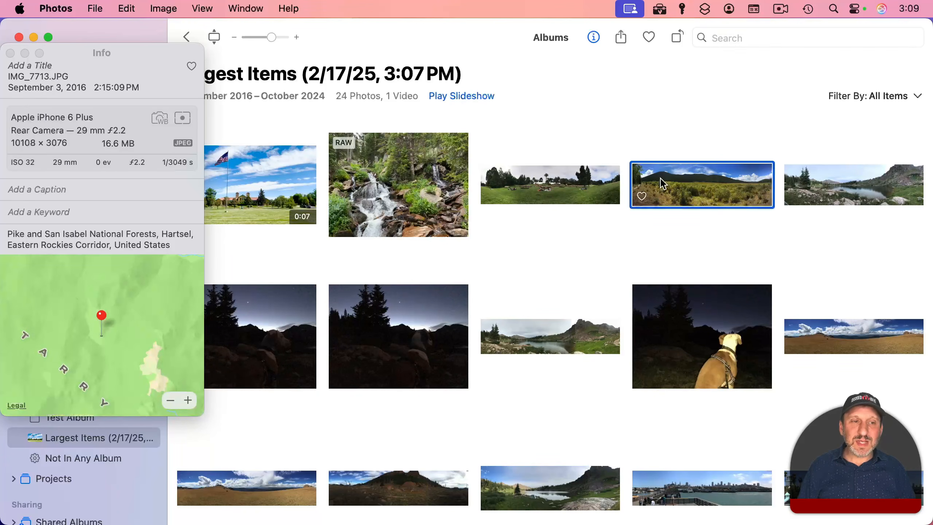
key("Right")
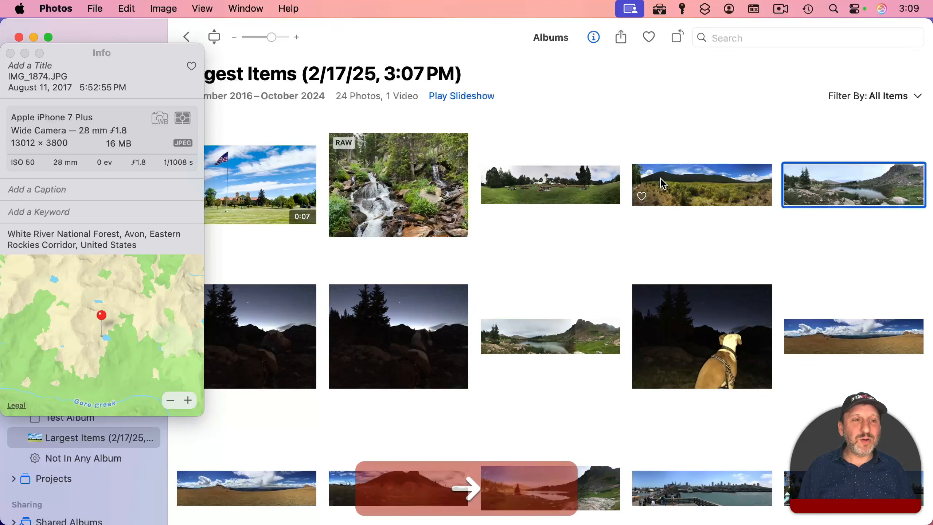
key("Right")
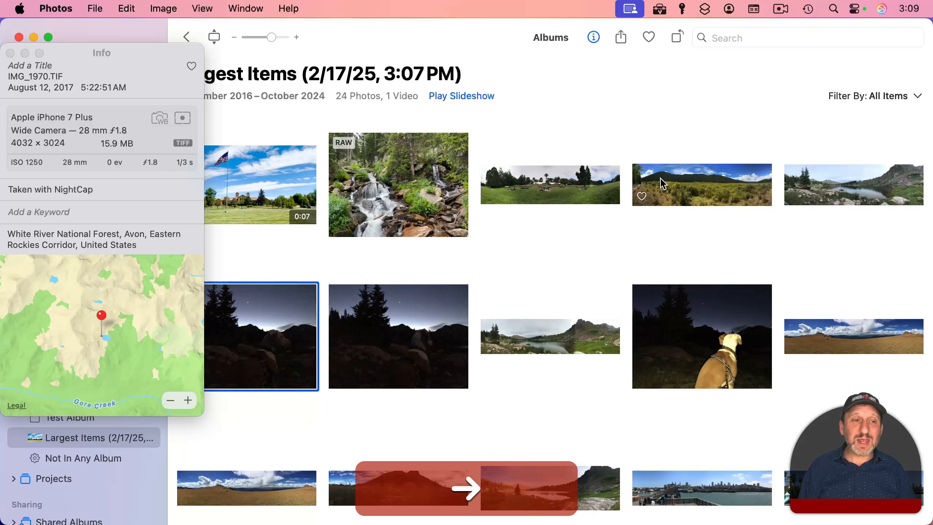
key("Right")
key("Right")
key("Right")
key("Right")
key("Right")
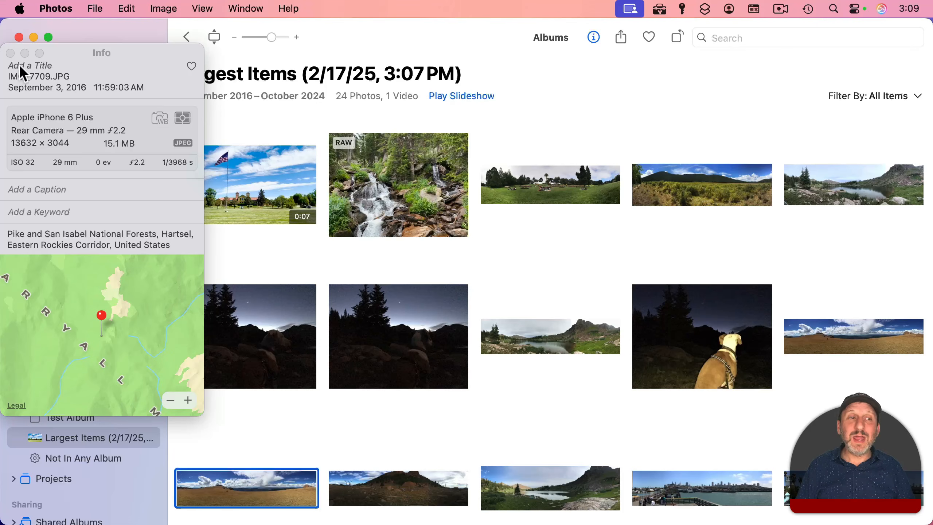
left_click(11, 53)
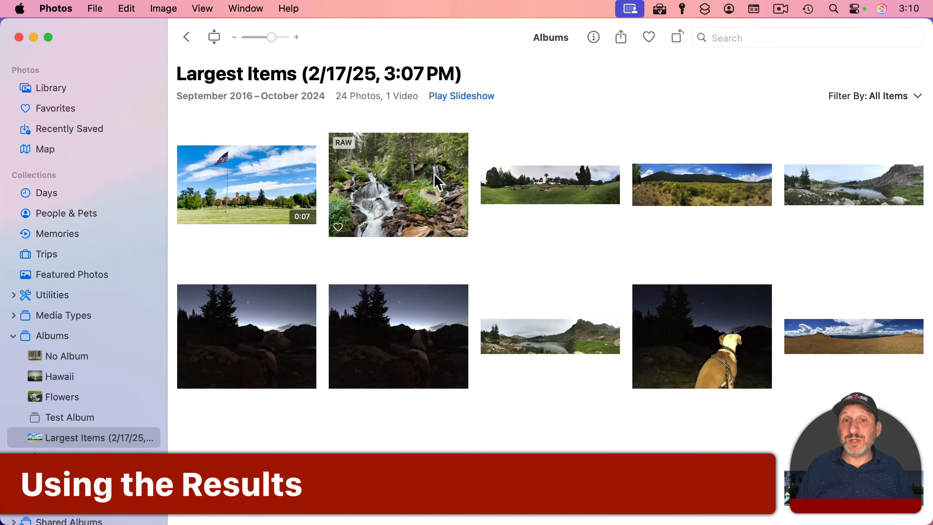
Select the third item in the album and look at the option for exporting its unmodified original
left_click(549, 175)
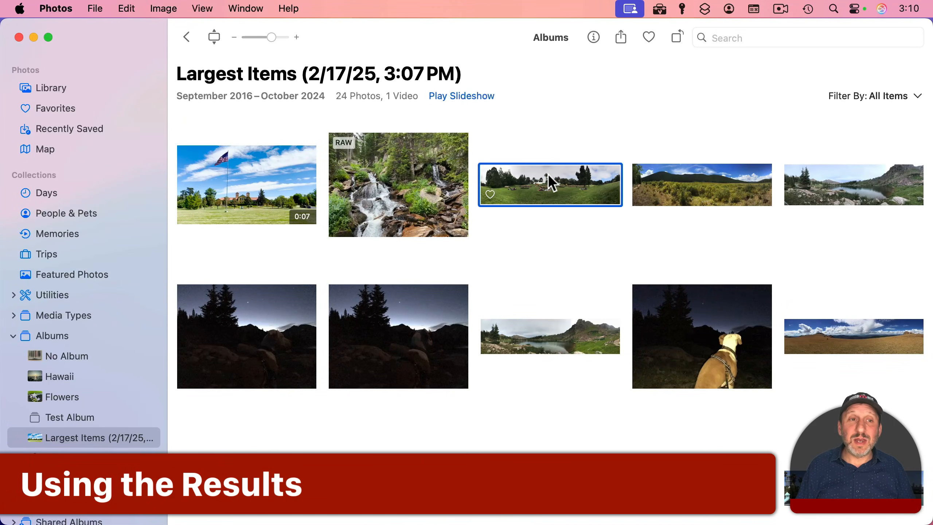
left_click_drag(534, 179, 555, 161)
left_click(97, 8)
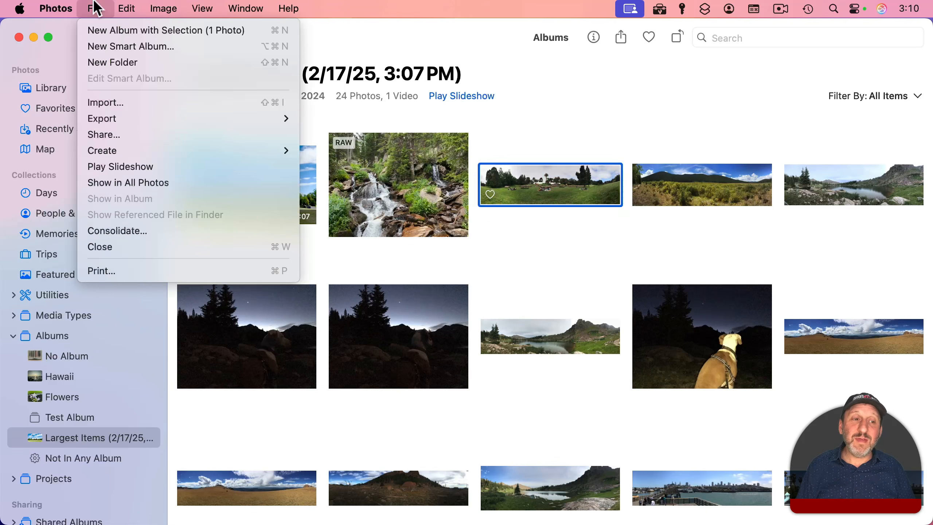
mouse_move(136, 116)
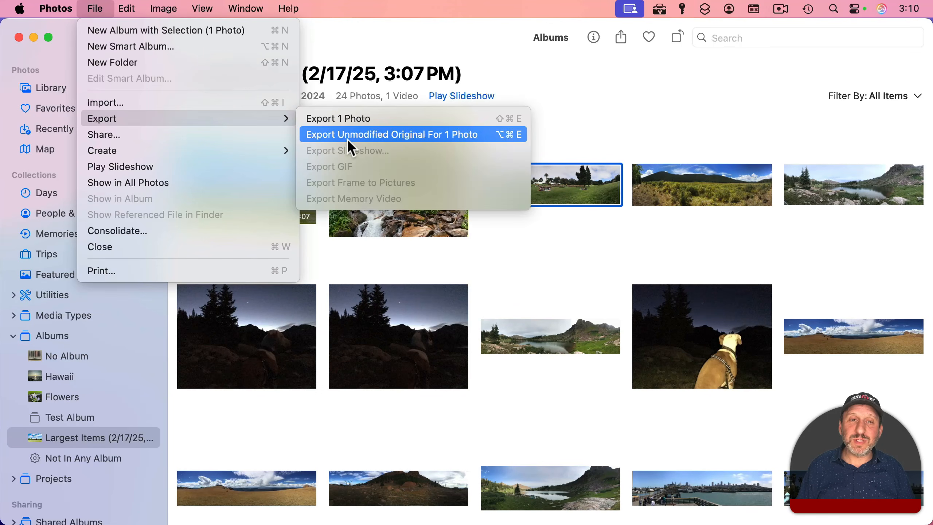
left_click(484, 133)
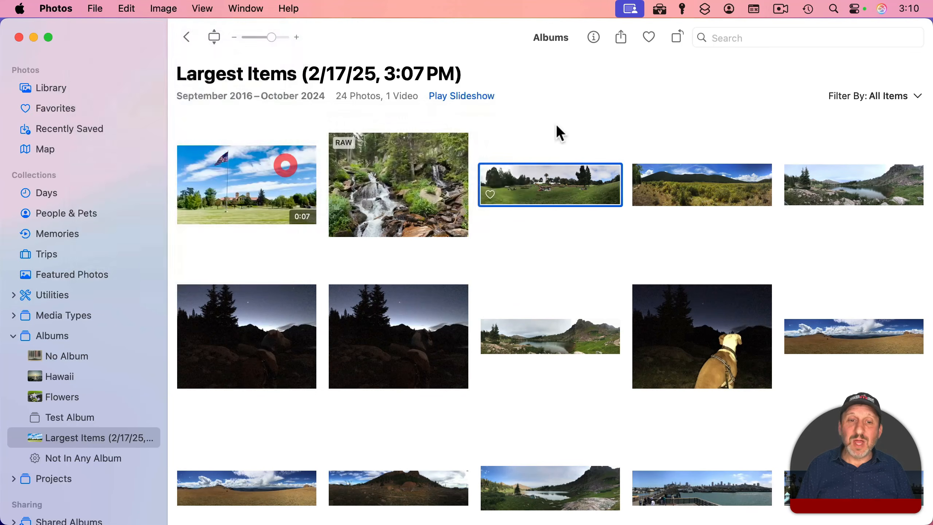
Extend the selection to the three panoramas in the first row, view the export options for their unmodified originals, and clear the selection
left_click(825, 185, "shift")
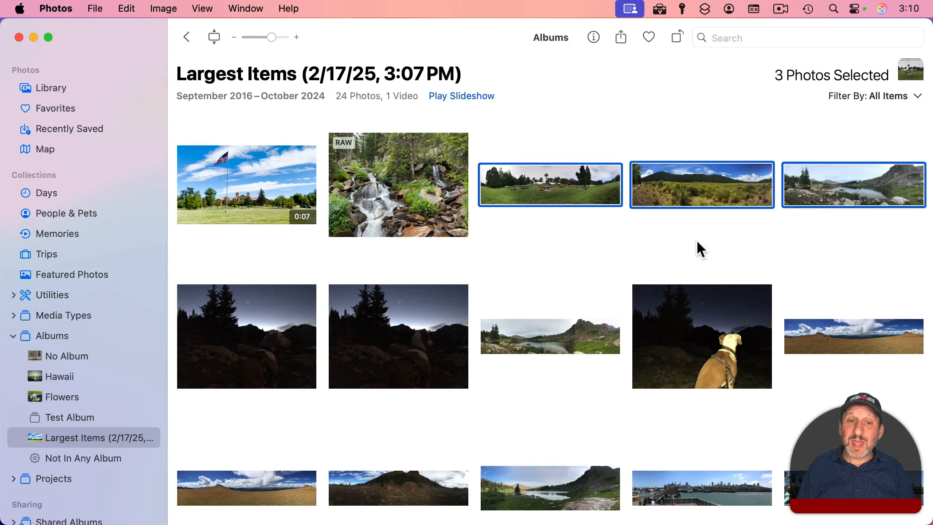
left_click(96, 8)
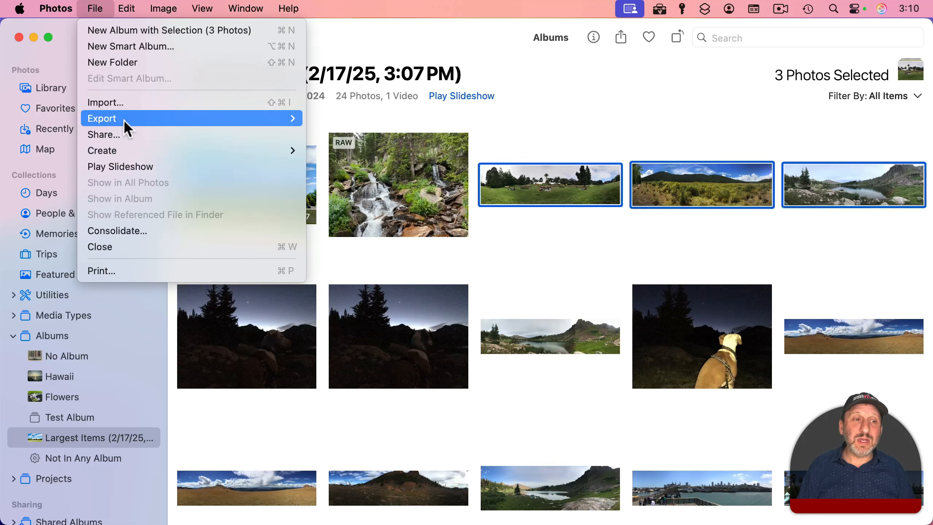
mouse_move(124, 120)
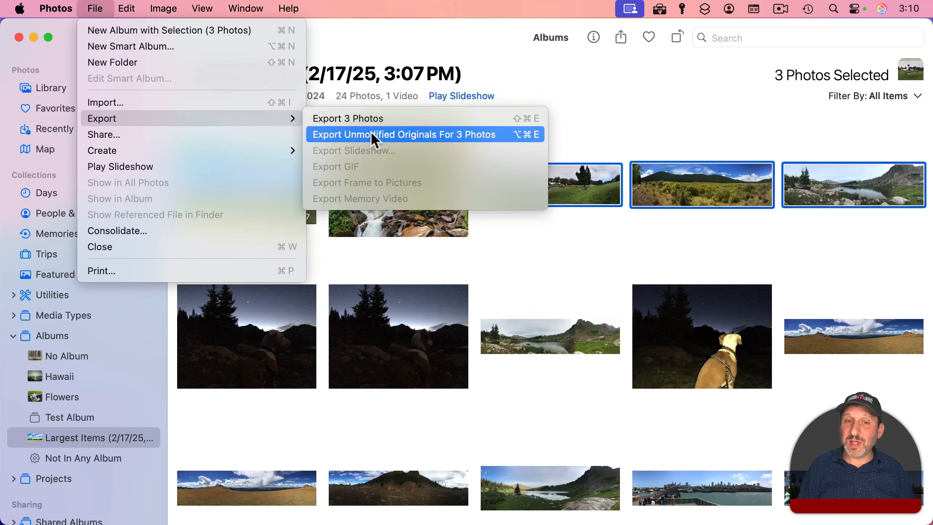
left_click(658, 116)
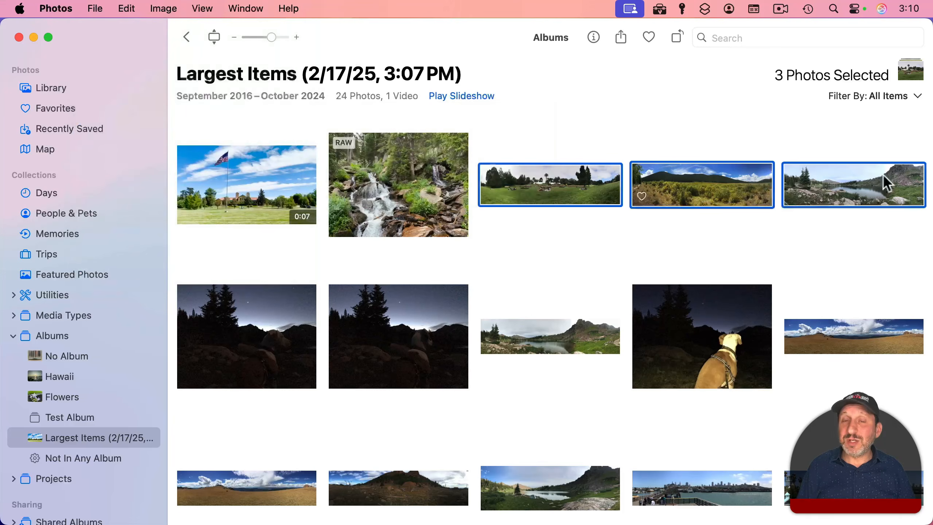
left_click(508, 257)
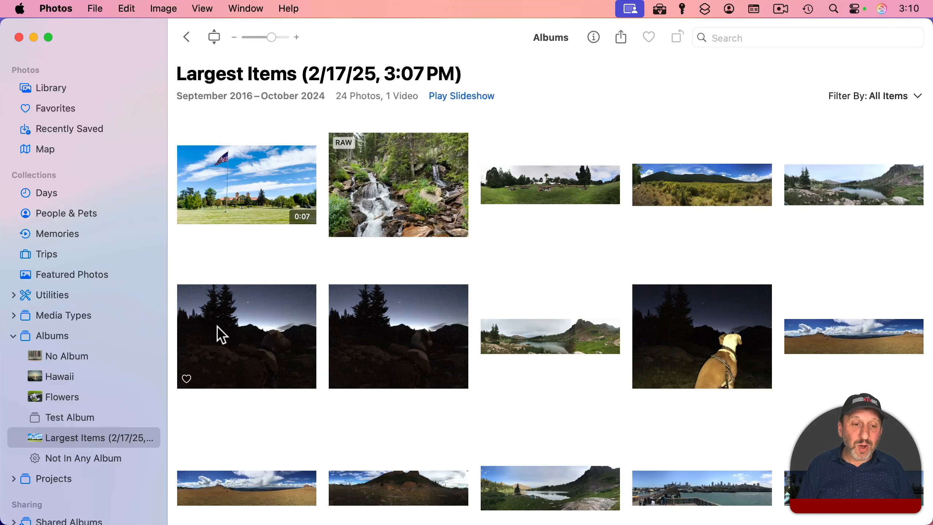
Delete the second dark night photo in the album's second row from the library, and expand the Utilities collection
left_click(402, 330)
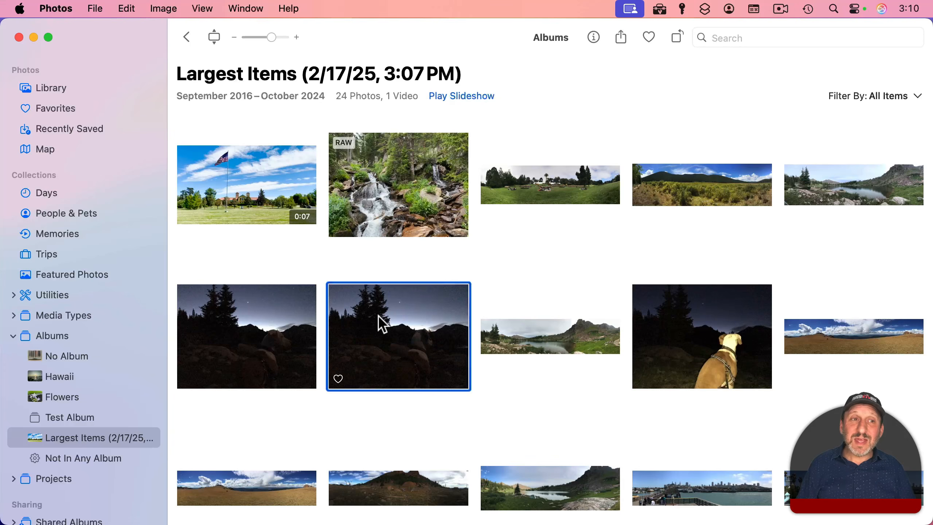
left_click(171, 1)
mouse_move(197, 519)
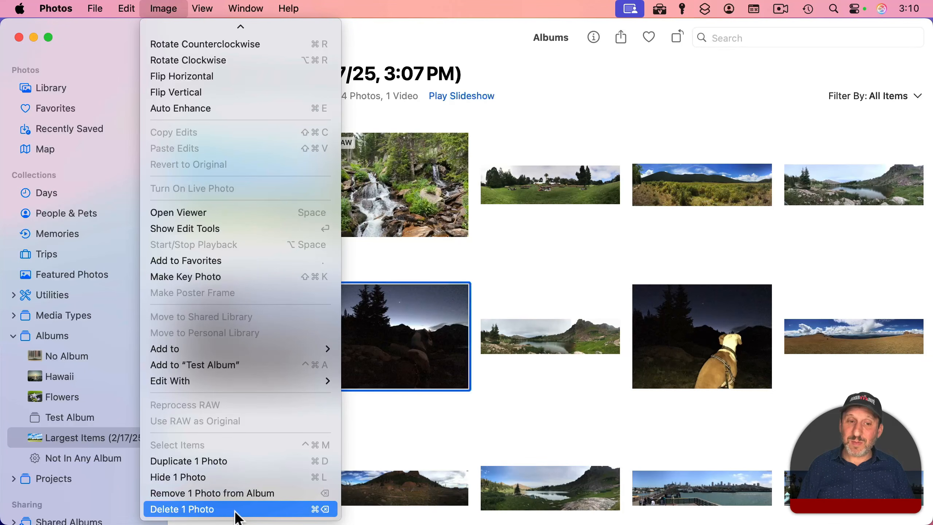
left_click(201, 509)
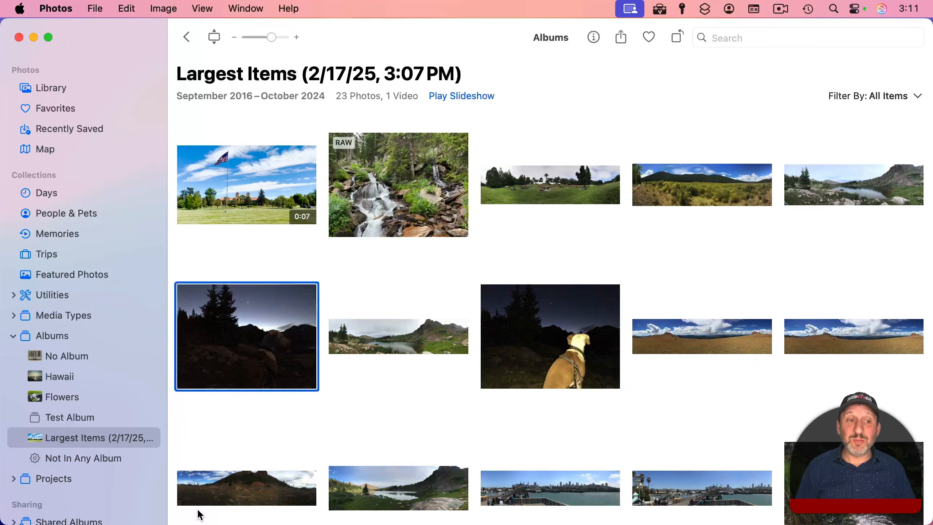
left_click(13, 295)
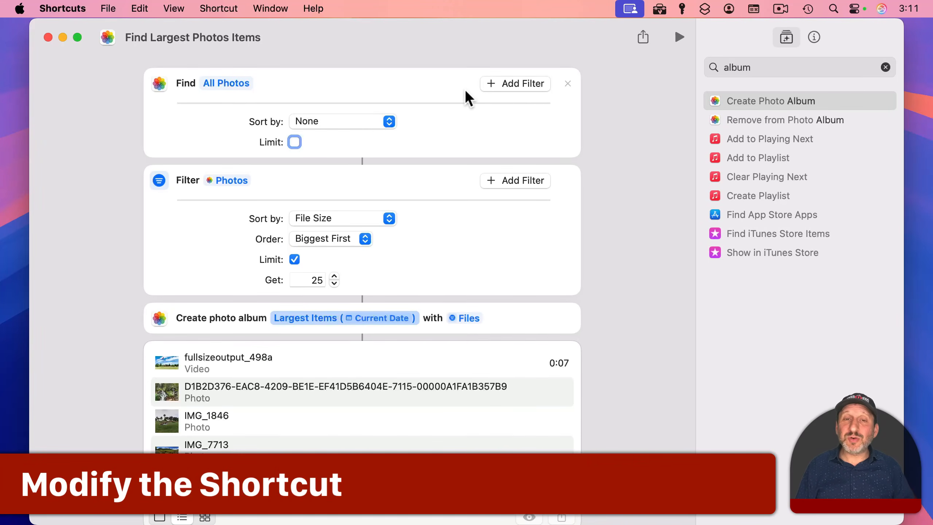
Add a filter to the Find All Photos action with Media Type set to Image, and switch the type to Video
left_click(520, 83)
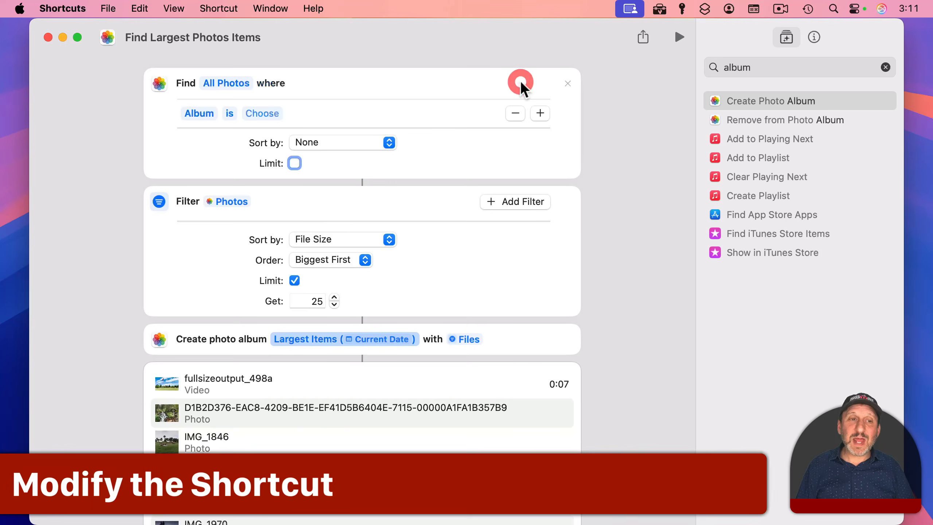
left_click(203, 115)
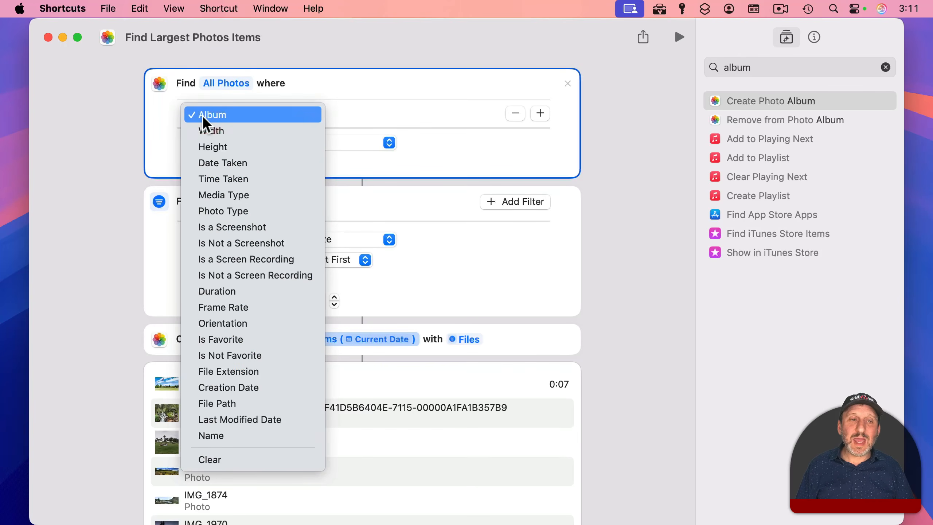
left_click(222, 194)
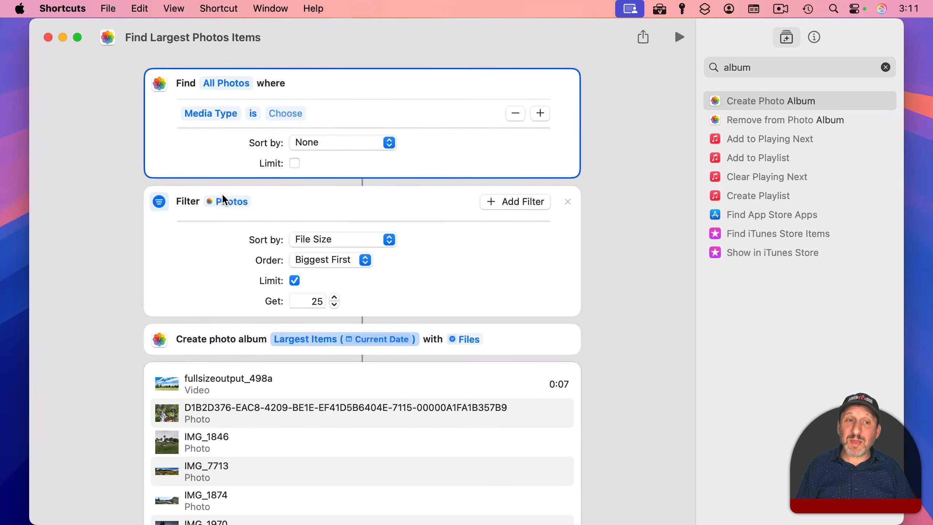
left_click(269, 116)
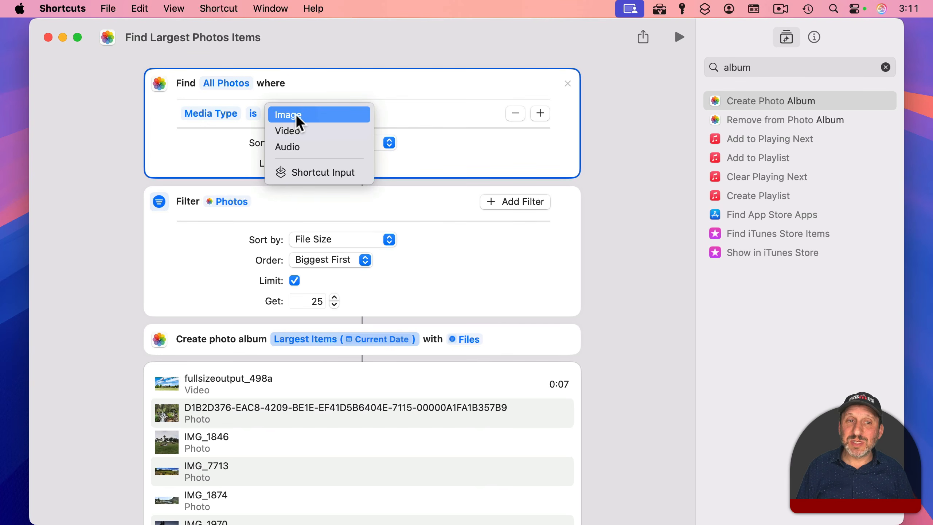
left_click(296, 114)
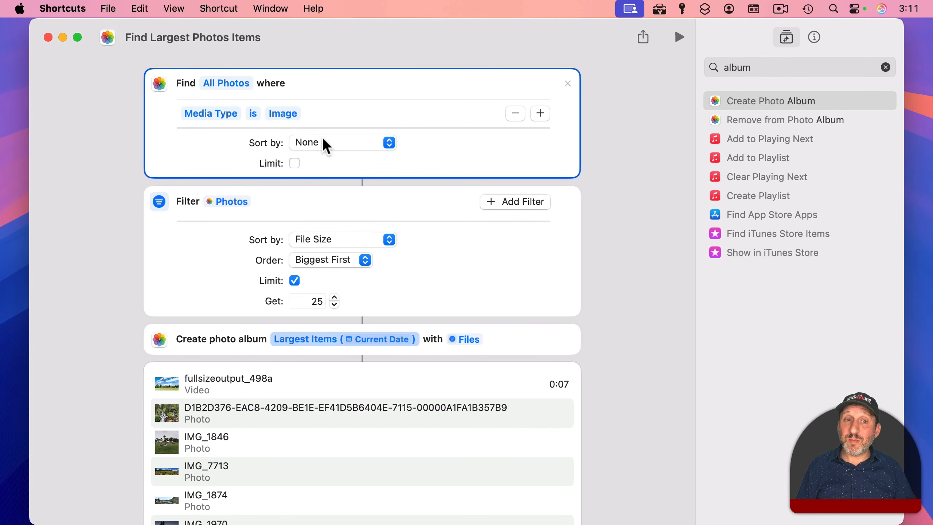
left_click(283, 117)
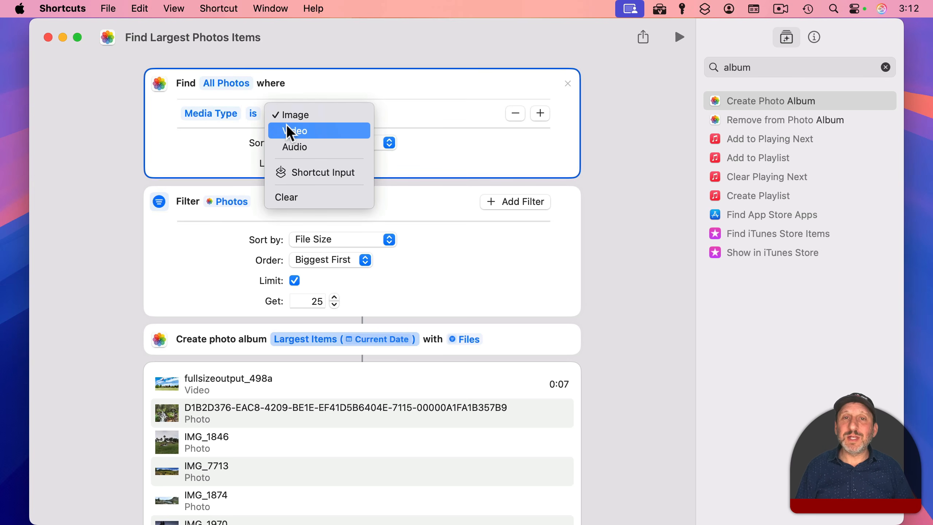
left_click(315, 128)
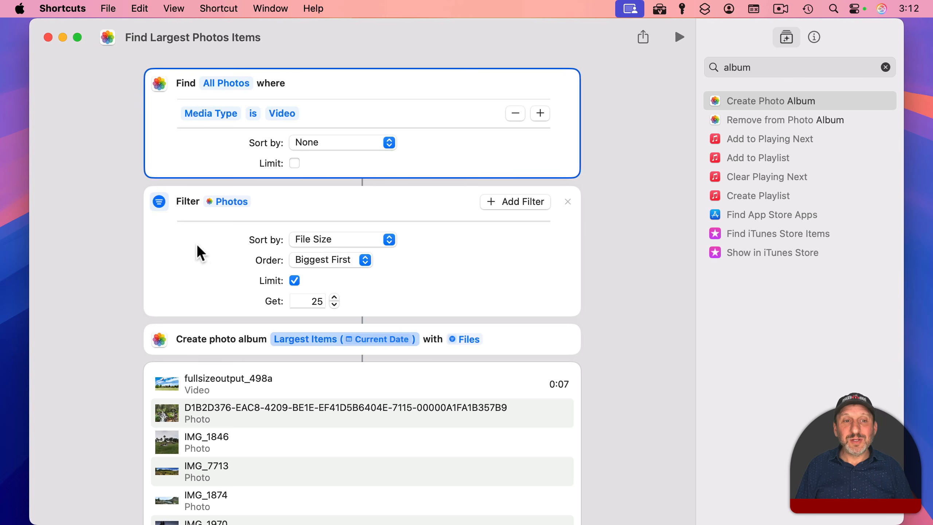
Change the Find All Photos filter to match items whose Date Taken is in the last 3 years
left_click(214, 114)
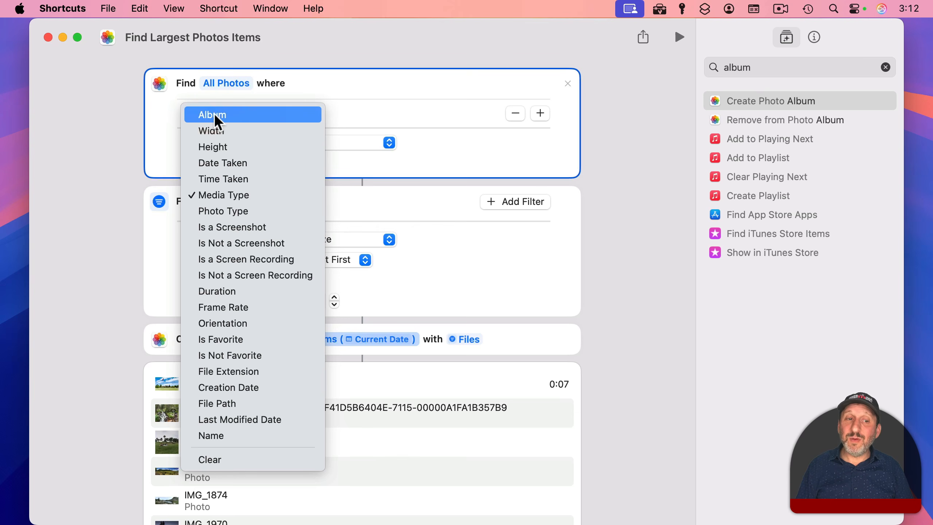
left_click(228, 163)
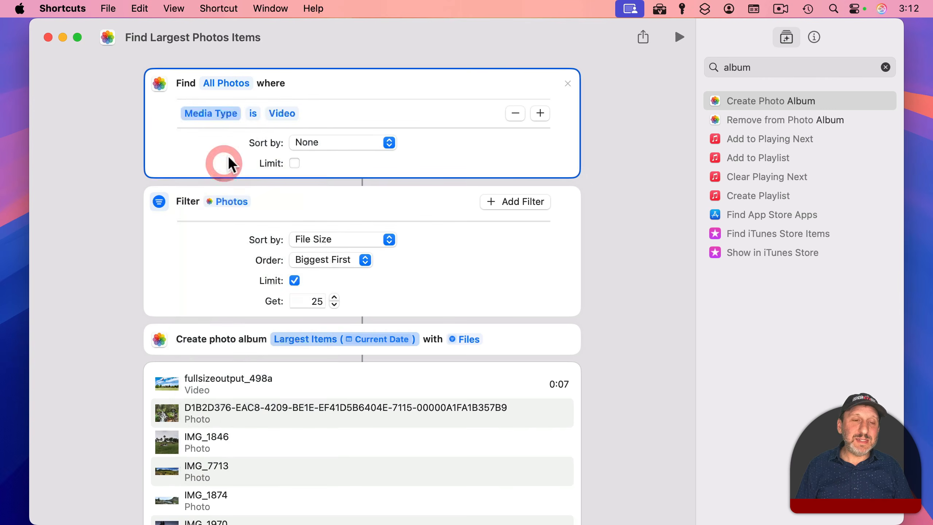
left_click(259, 113)
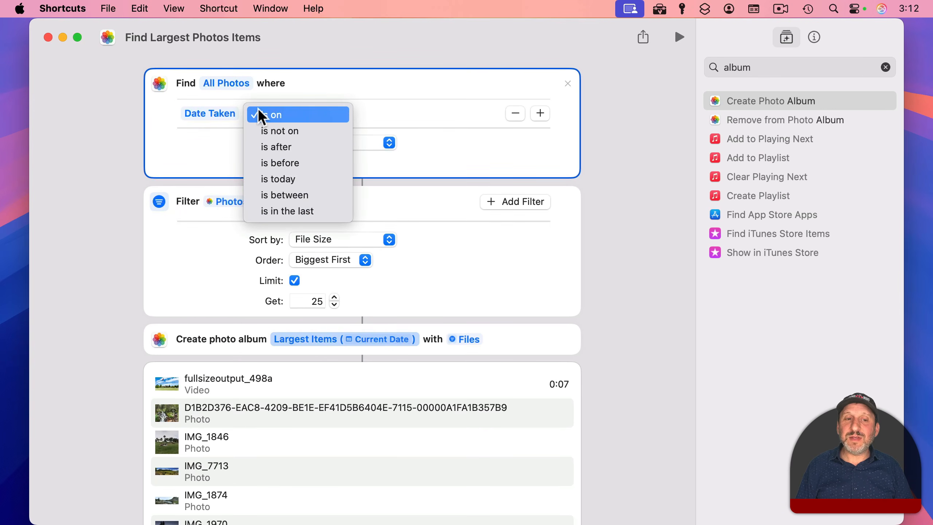
left_click(287, 211)
key("BackSpace")
left_click(333, 113)
type("3")
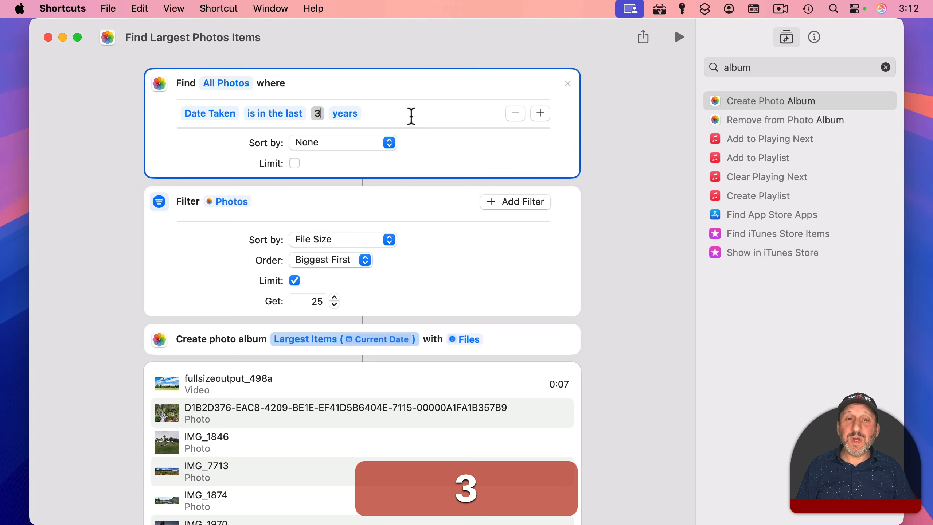
left_click(413, 113)
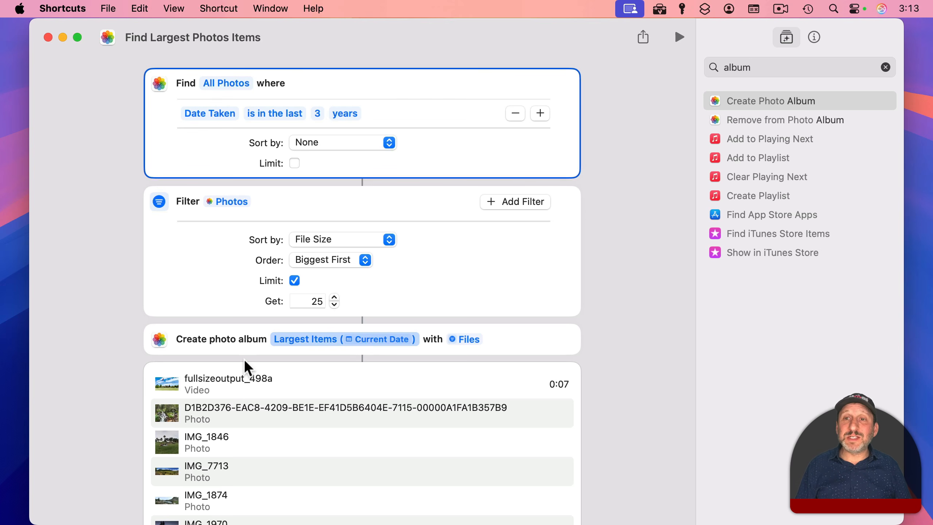
Show the detail settings of the Find Largest Photos Items shortcut, and close its editor window
left_click(815, 36)
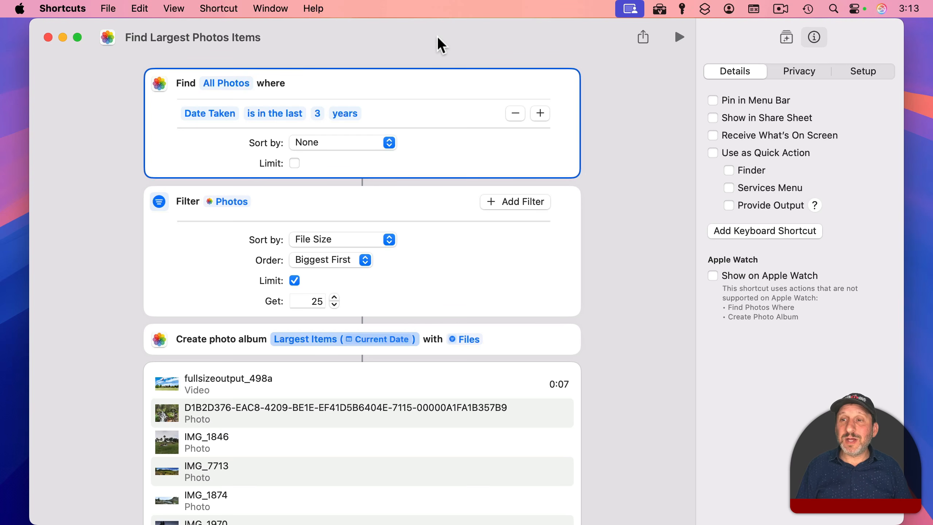
left_click(47, 37)
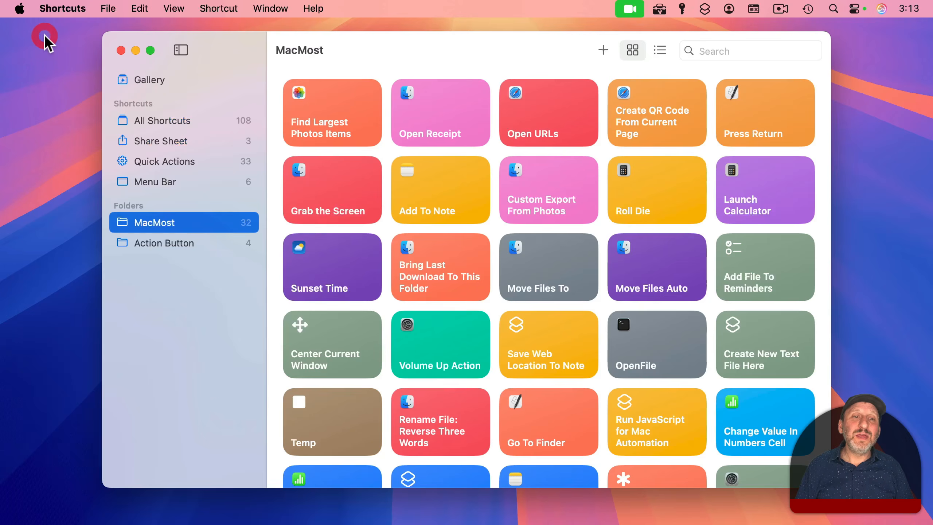